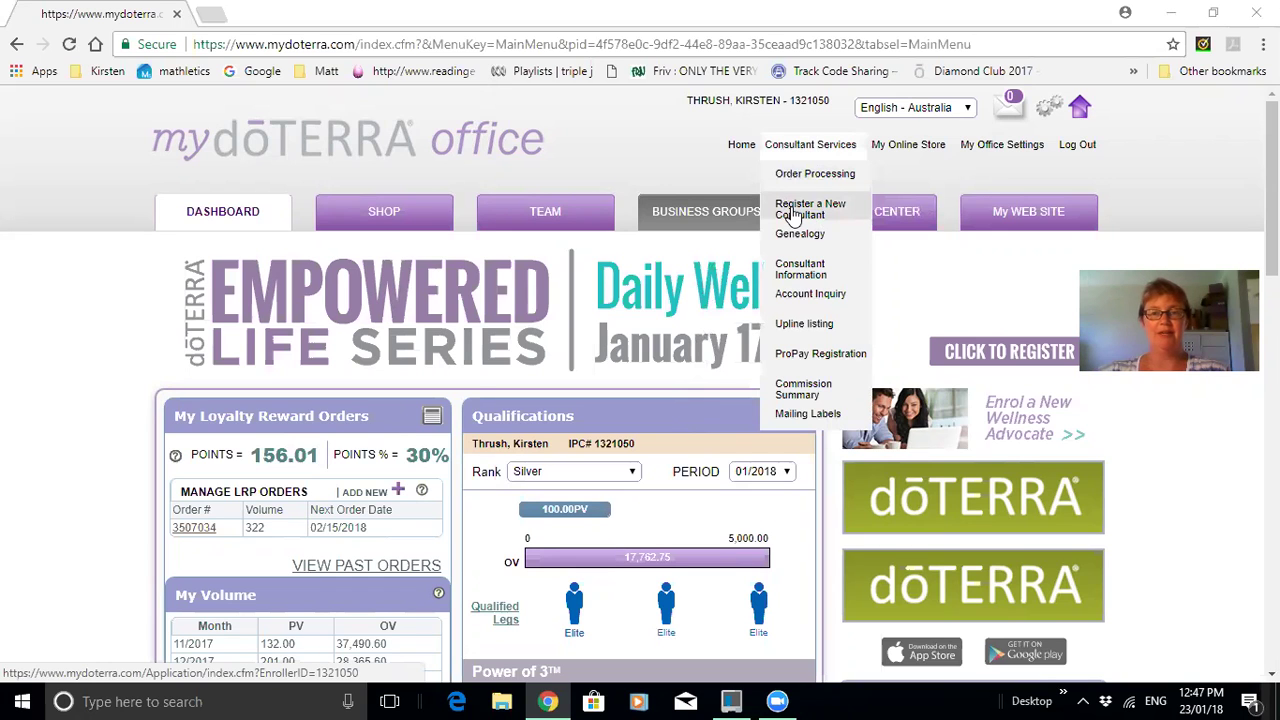
Start a new consultant registration and set the preferred language to English.
left_click(793, 214)
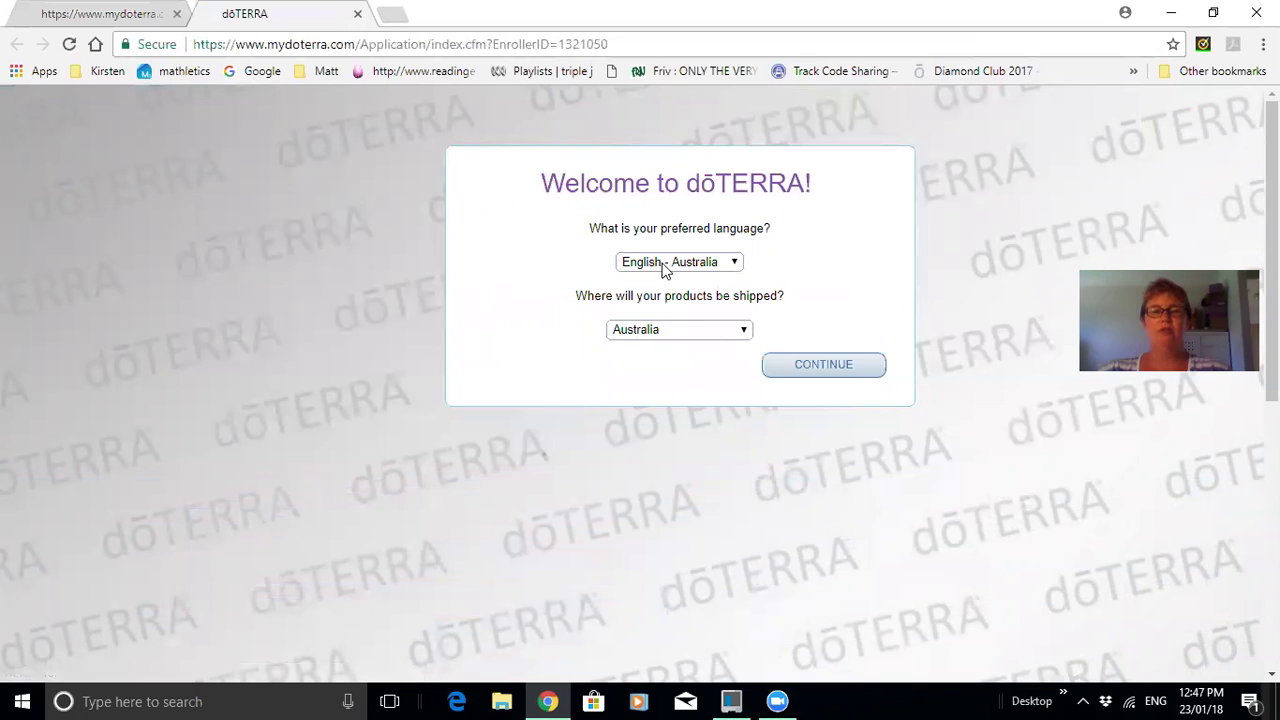
left_click(734, 262)
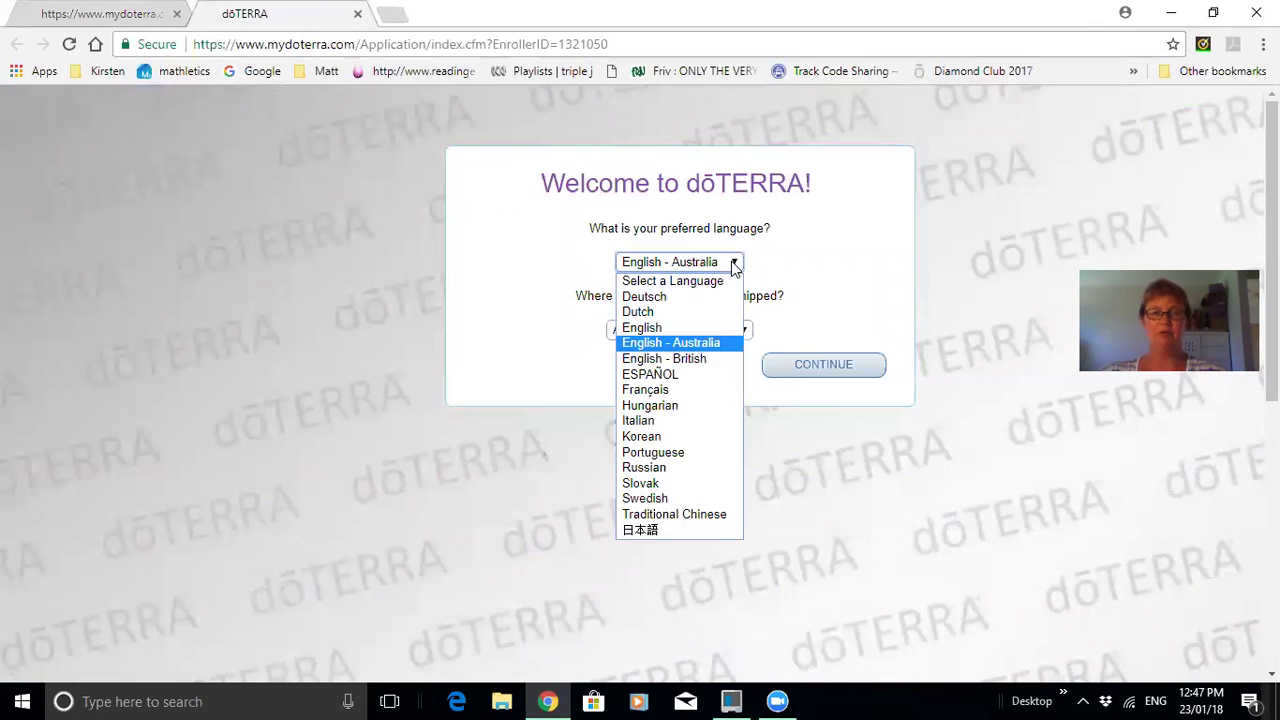
left_click(670, 328)
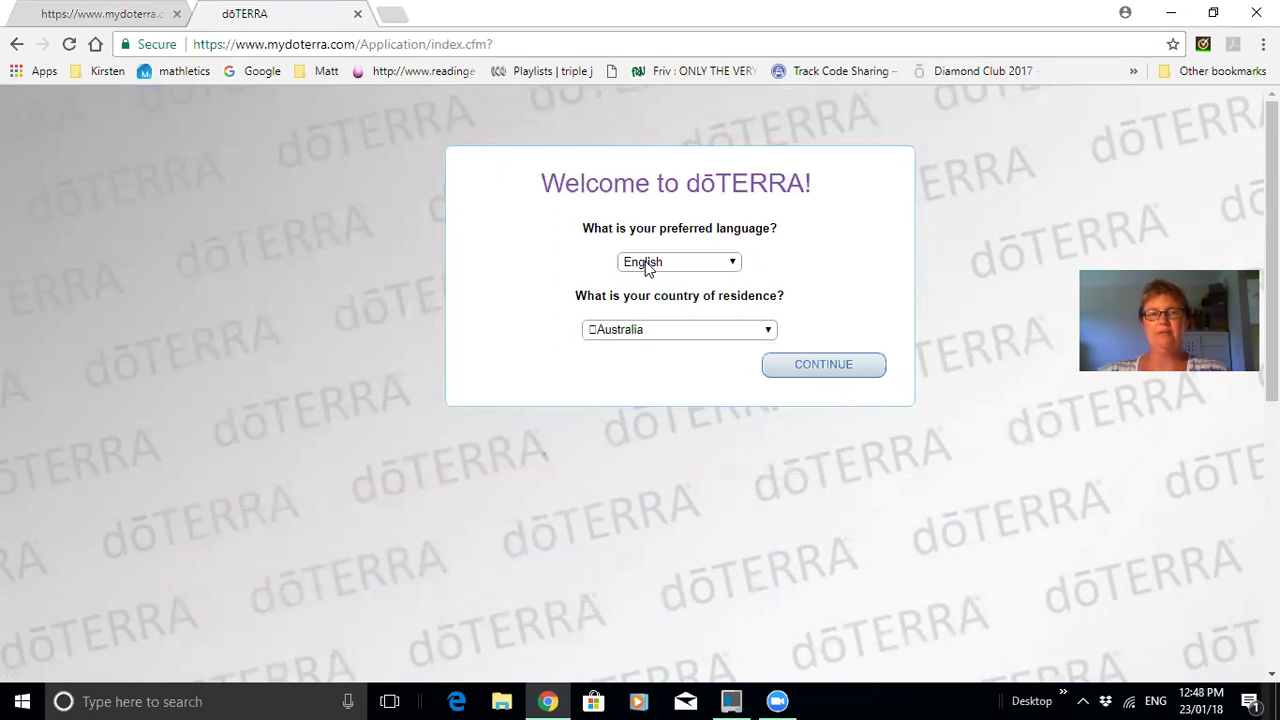
left_click(648, 265)
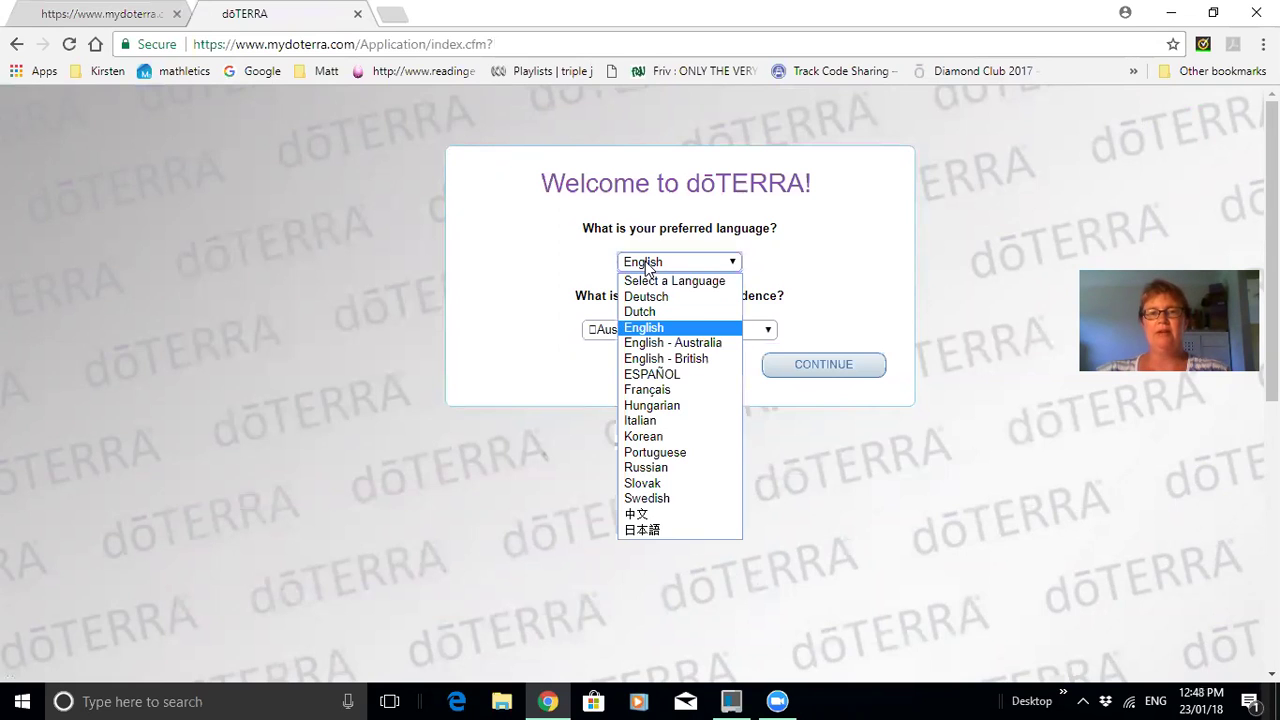
left_click(659, 343)
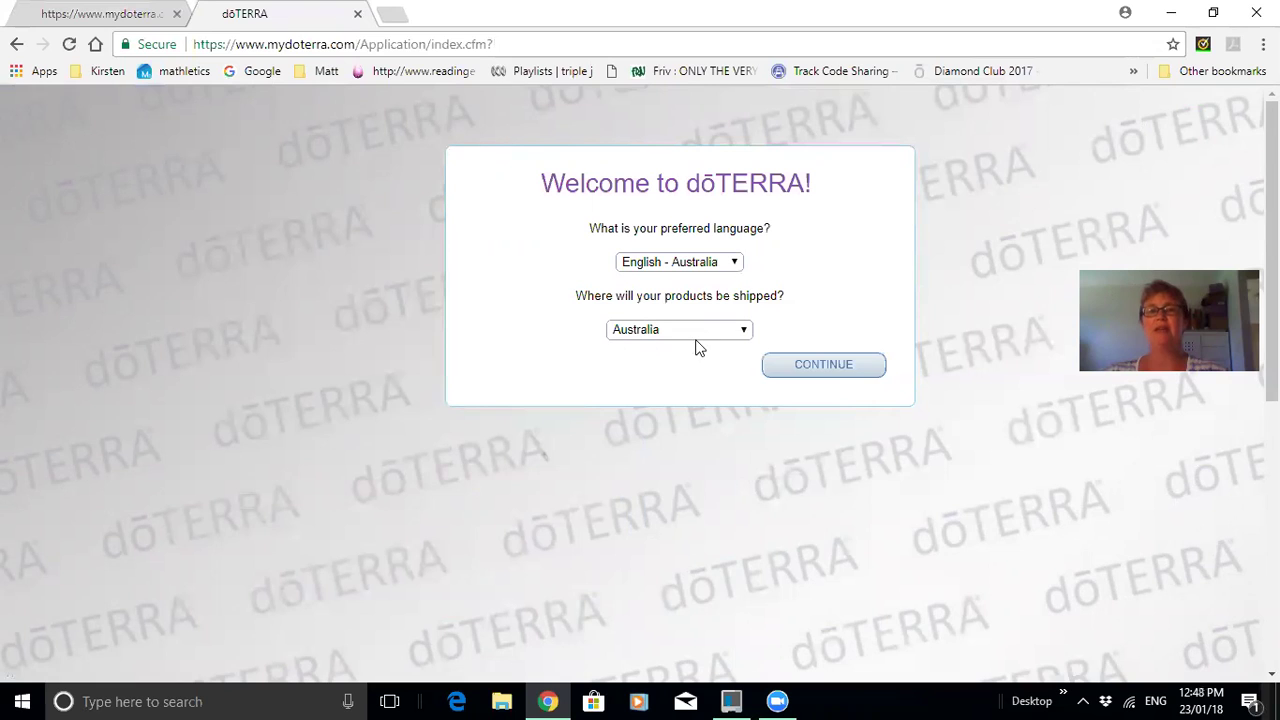
Ship products to Australia, correcting an accidental Europe pick, and continue.
left_click(746, 330)
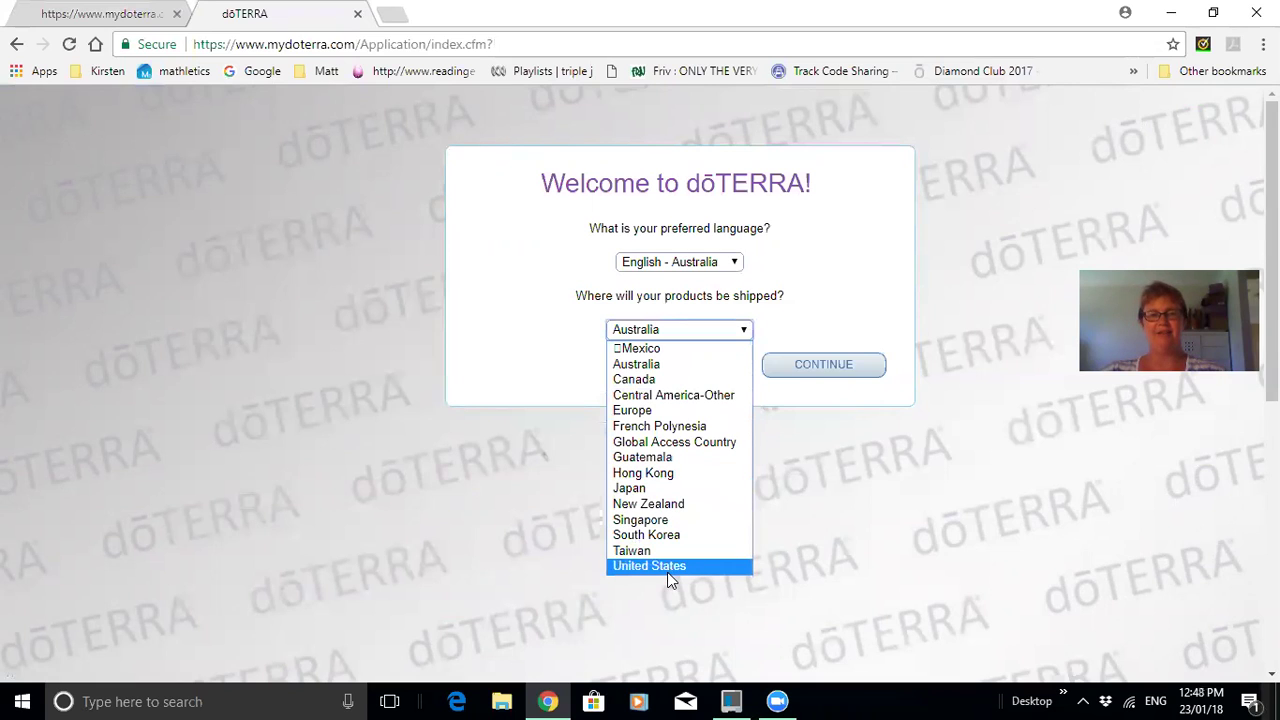
left_click(641, 411)
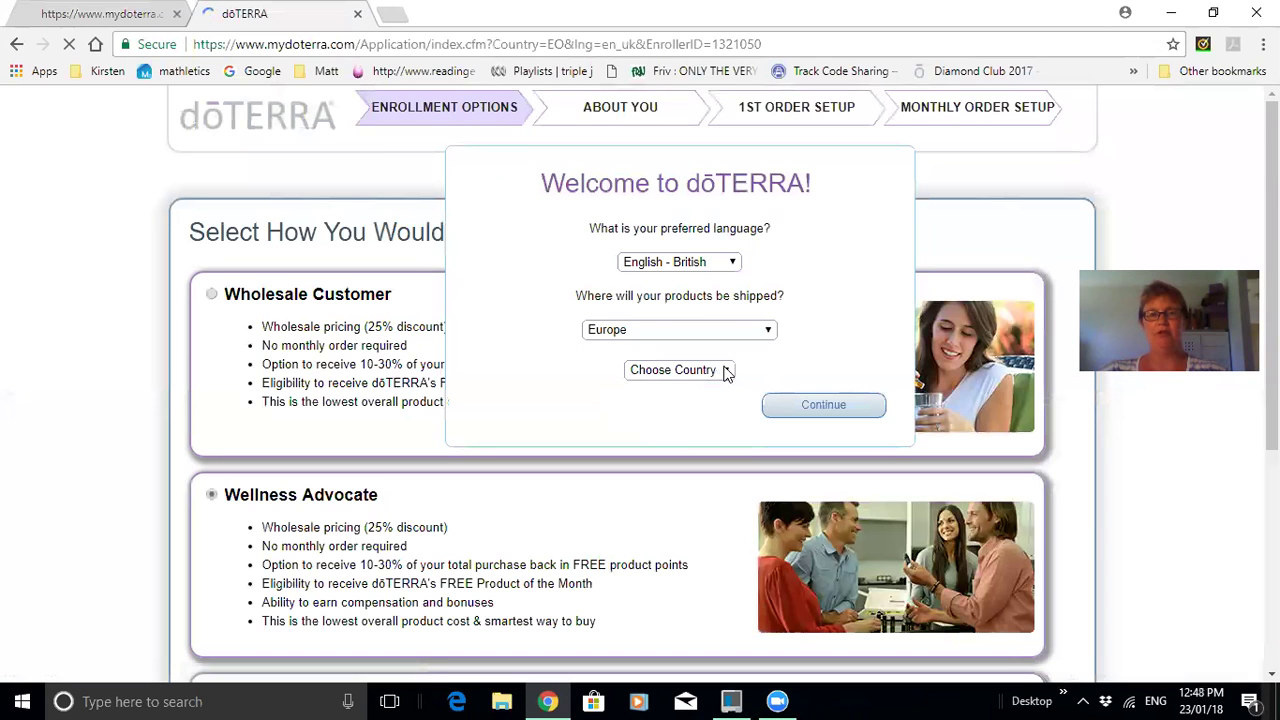
left_click(726, 371)
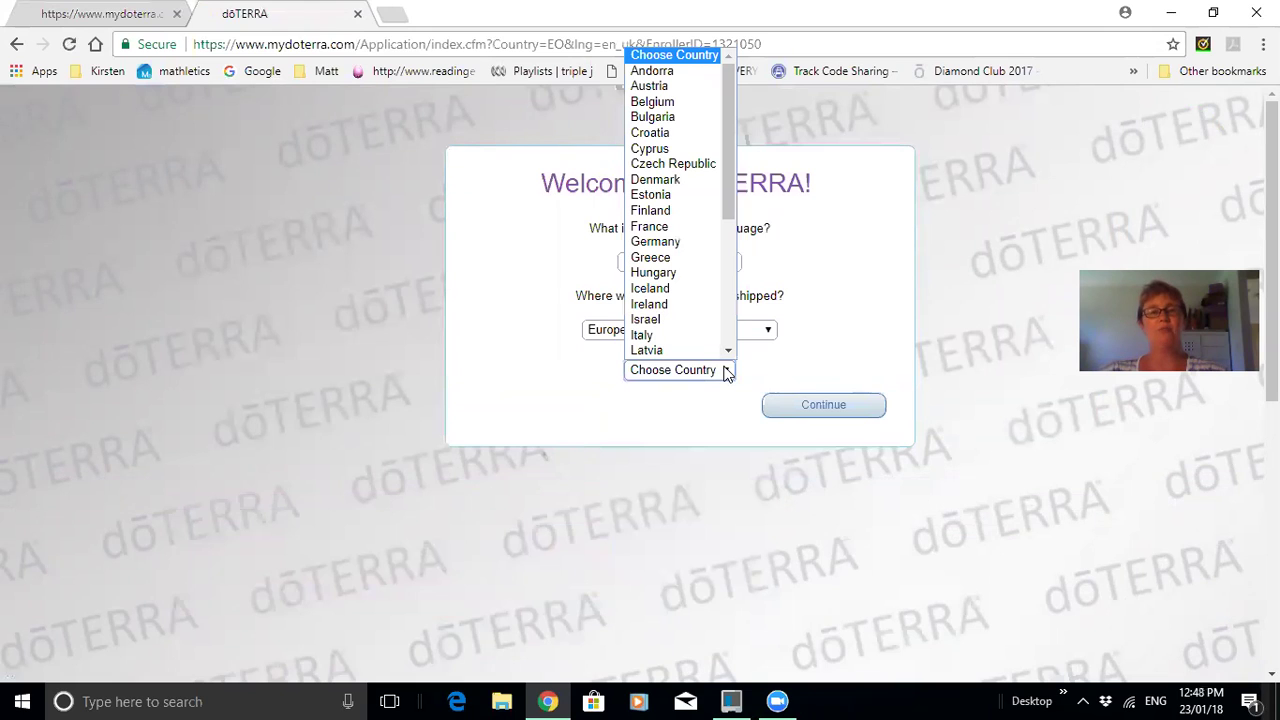
left_click(726, 371)
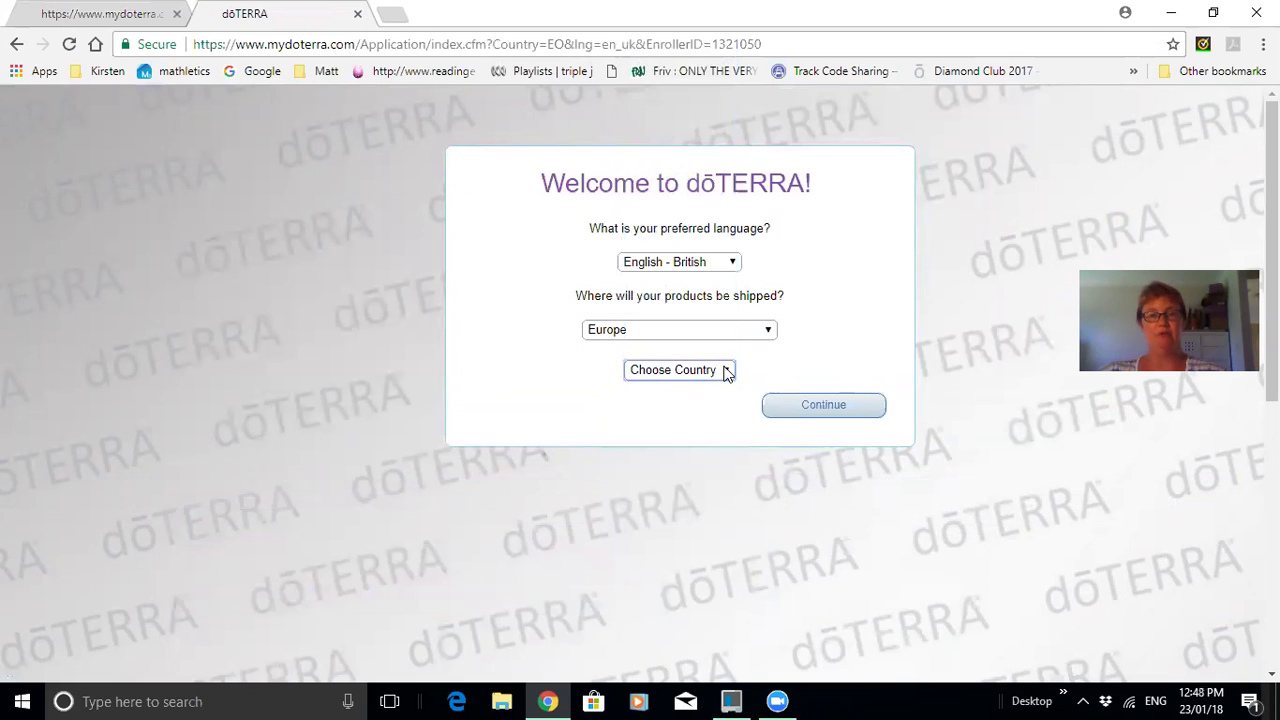
left_click(766, 330)
left_click(720, 350)
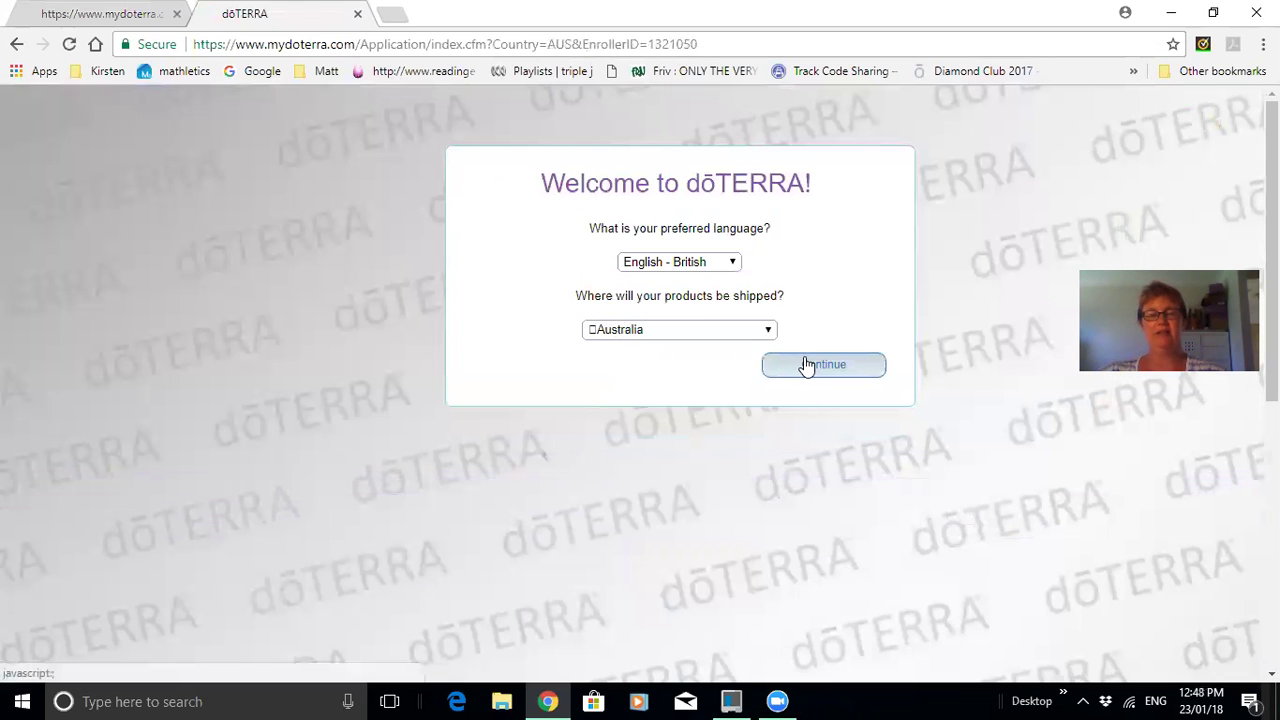
left_click(806, 364)
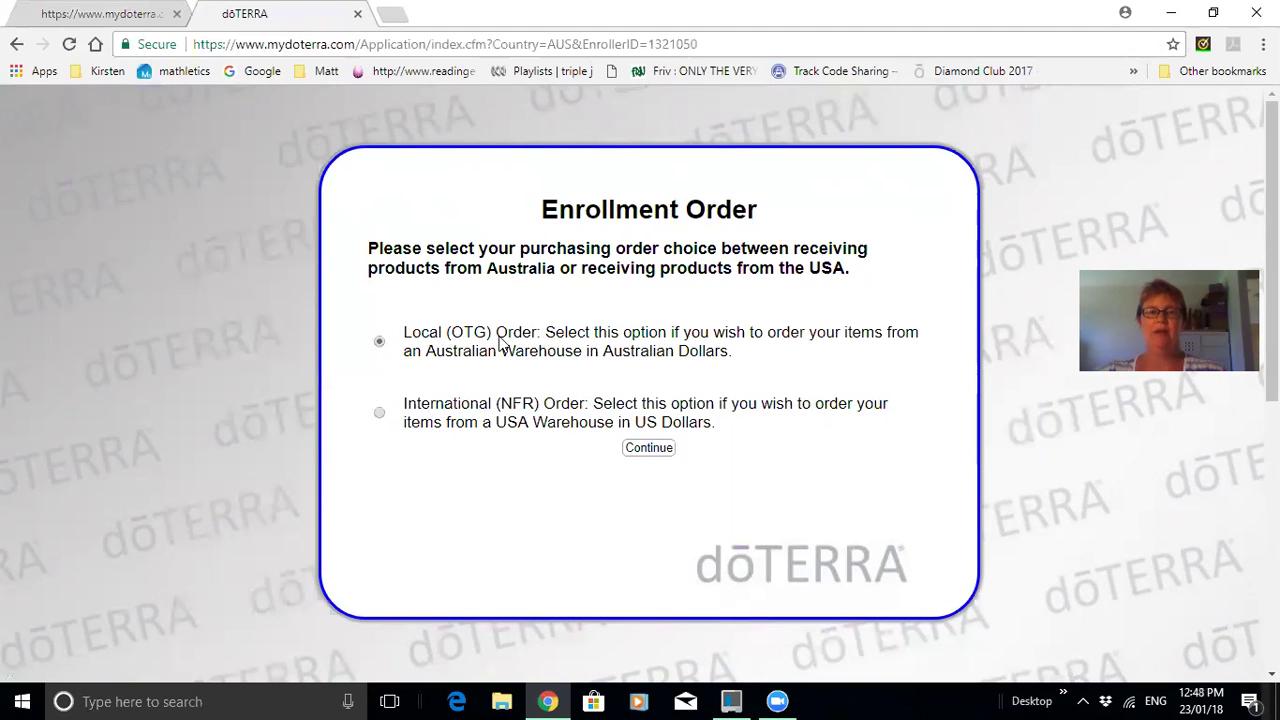
Confirm a Local (OTG) Australian-warehouse enrollment order.
left_click(648, 449)
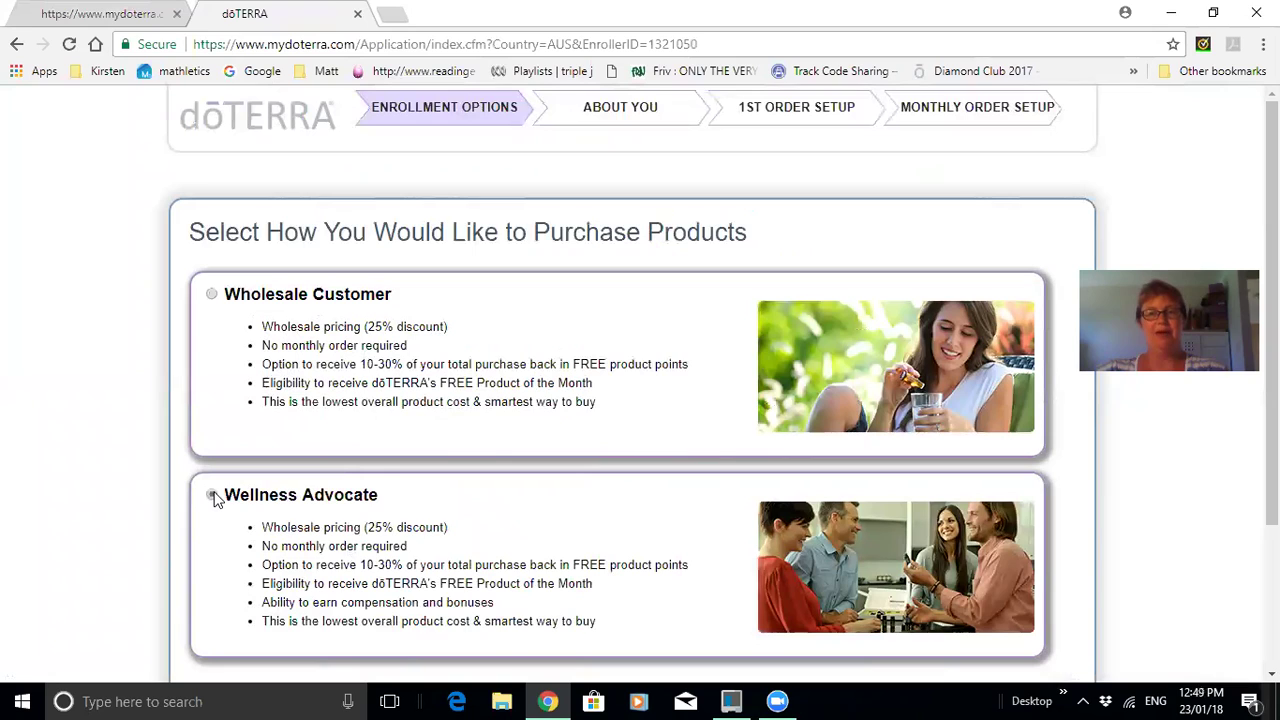
Choose the Wellness Advocate option and continue to the About You form.
left_click(213, 496)
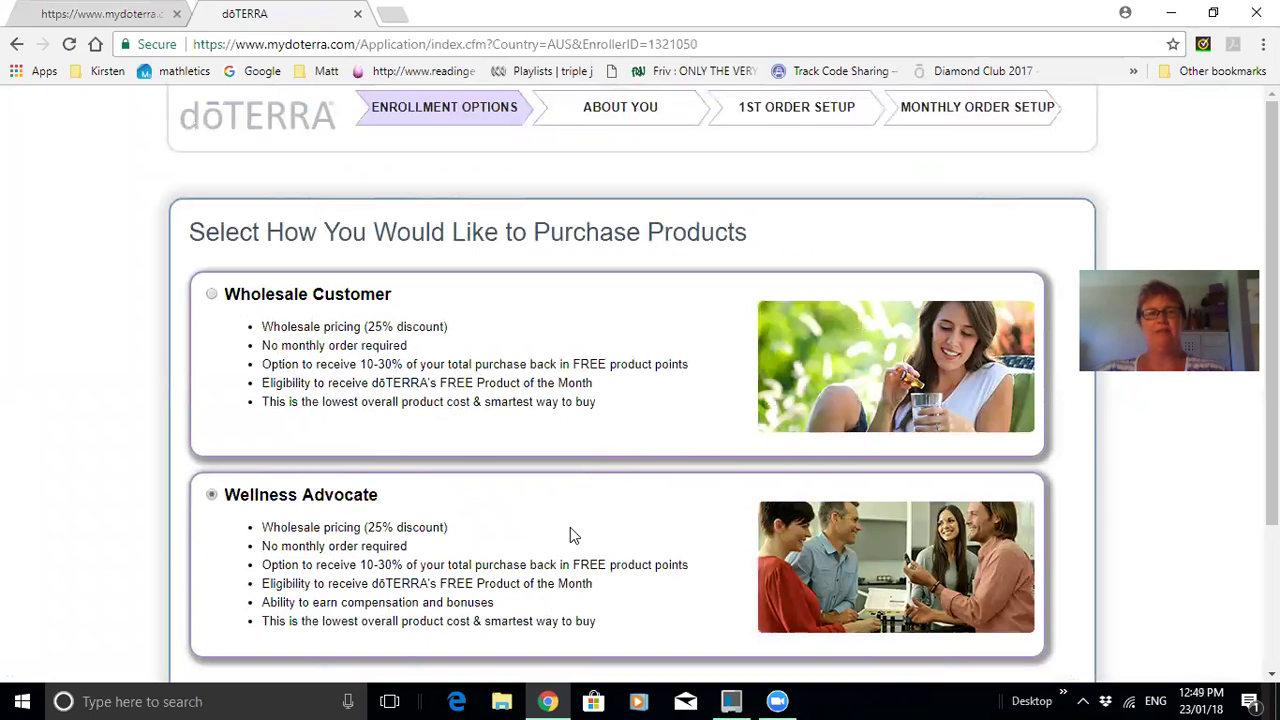
scroll(560, 543, "down", 2)
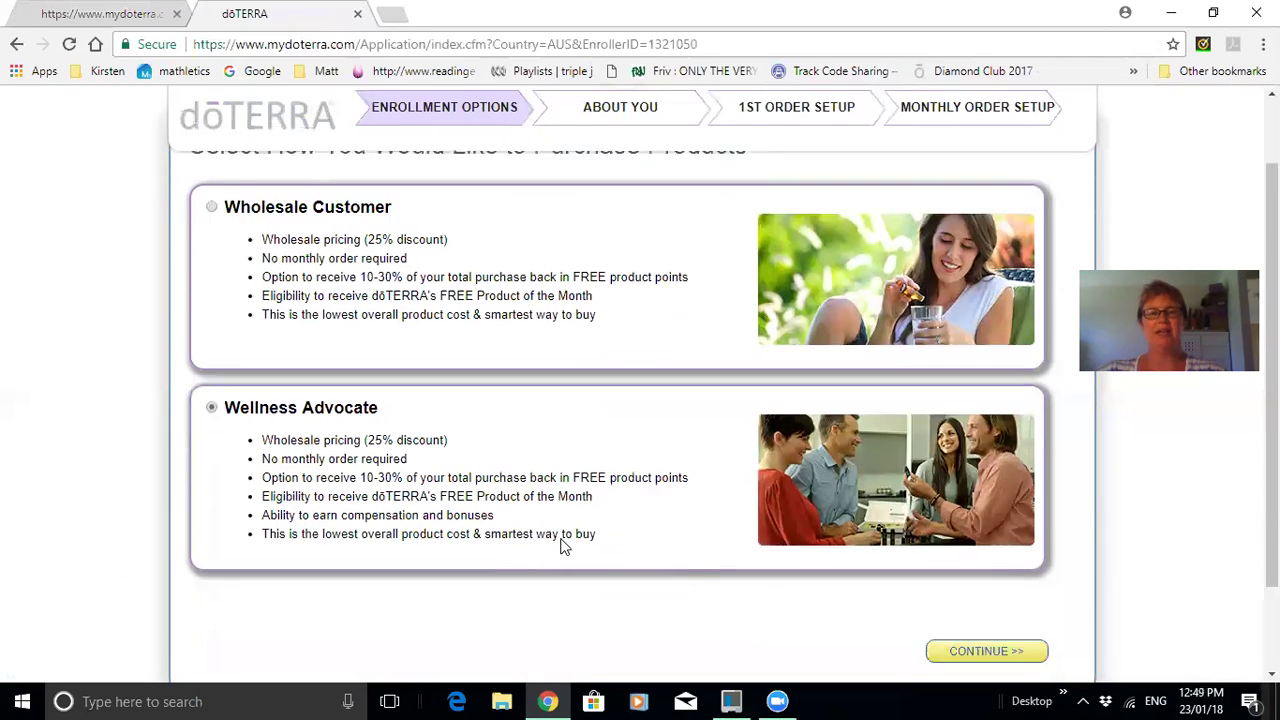
left_click(982, 564)
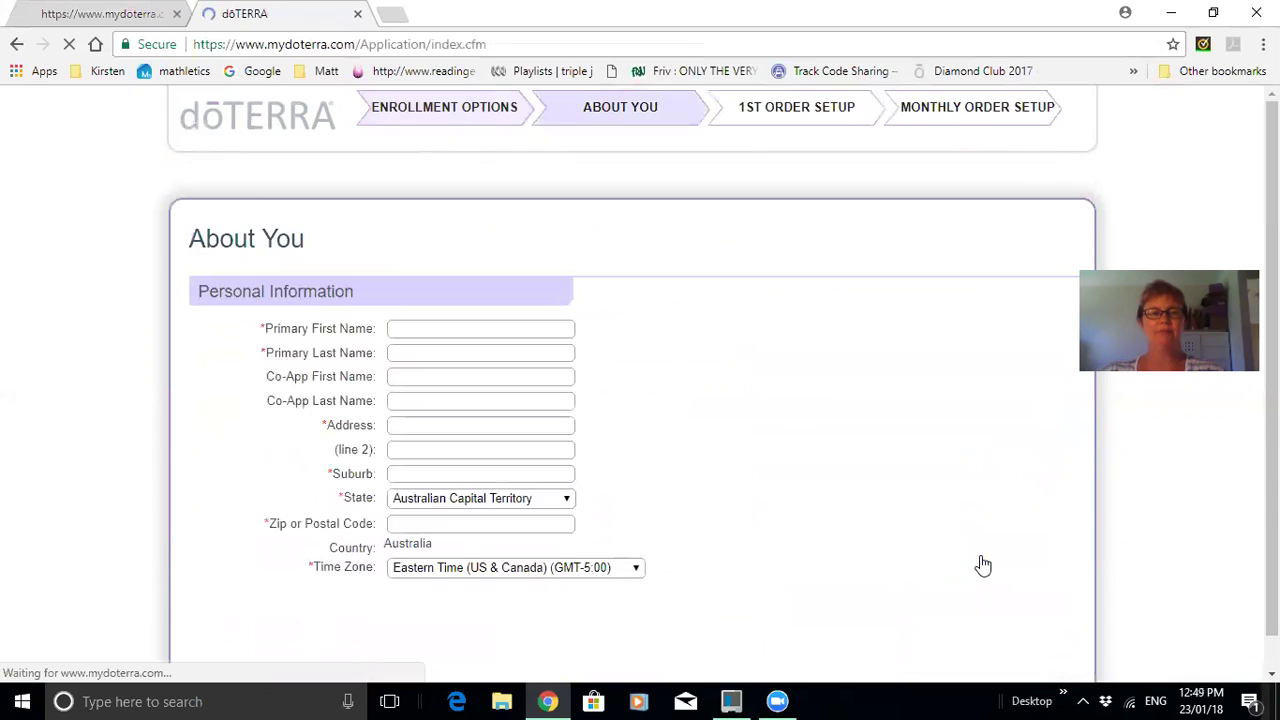
Enter the applicant's first and last name.
left_click(508, 331)
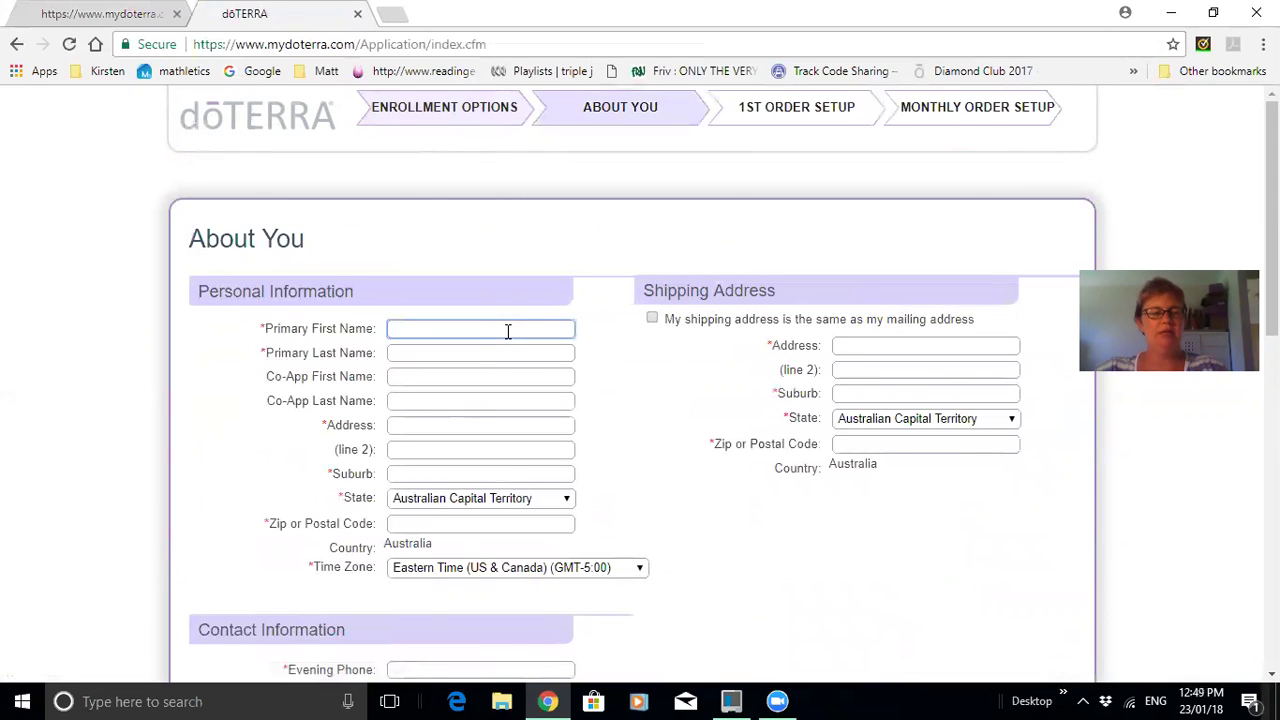
type("Joe")
key("Tab")
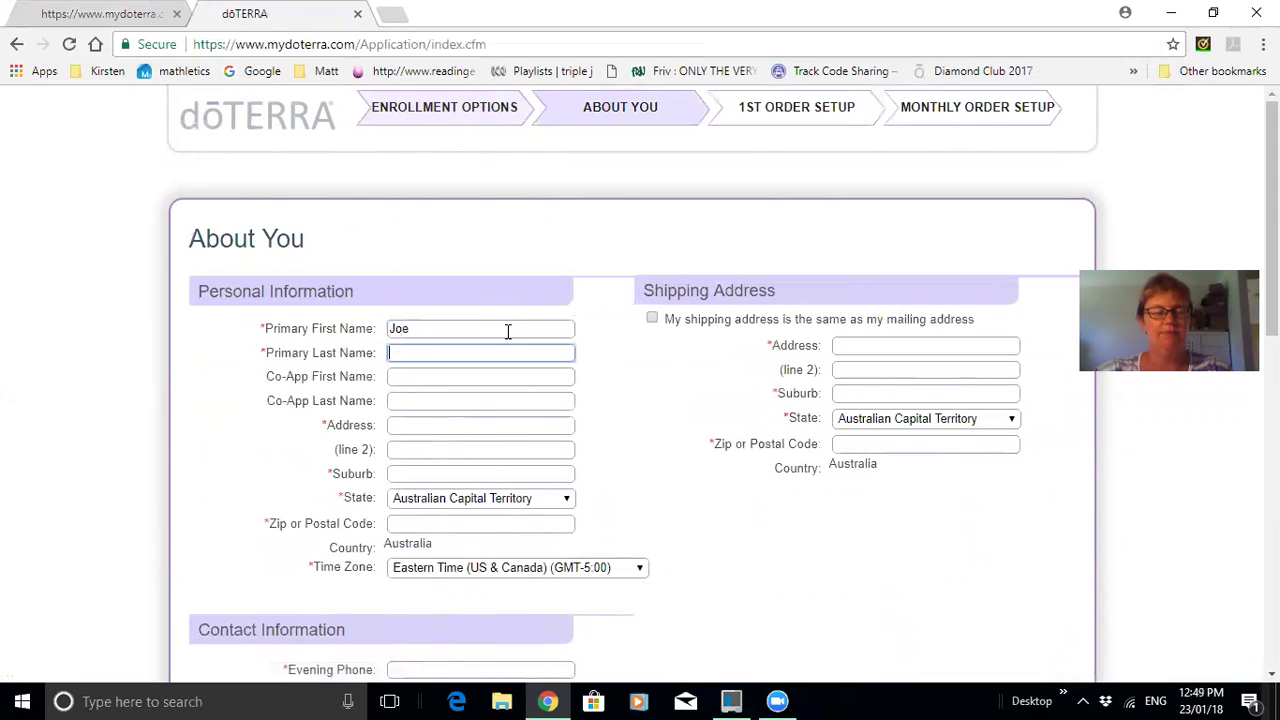
type("Bloggs")
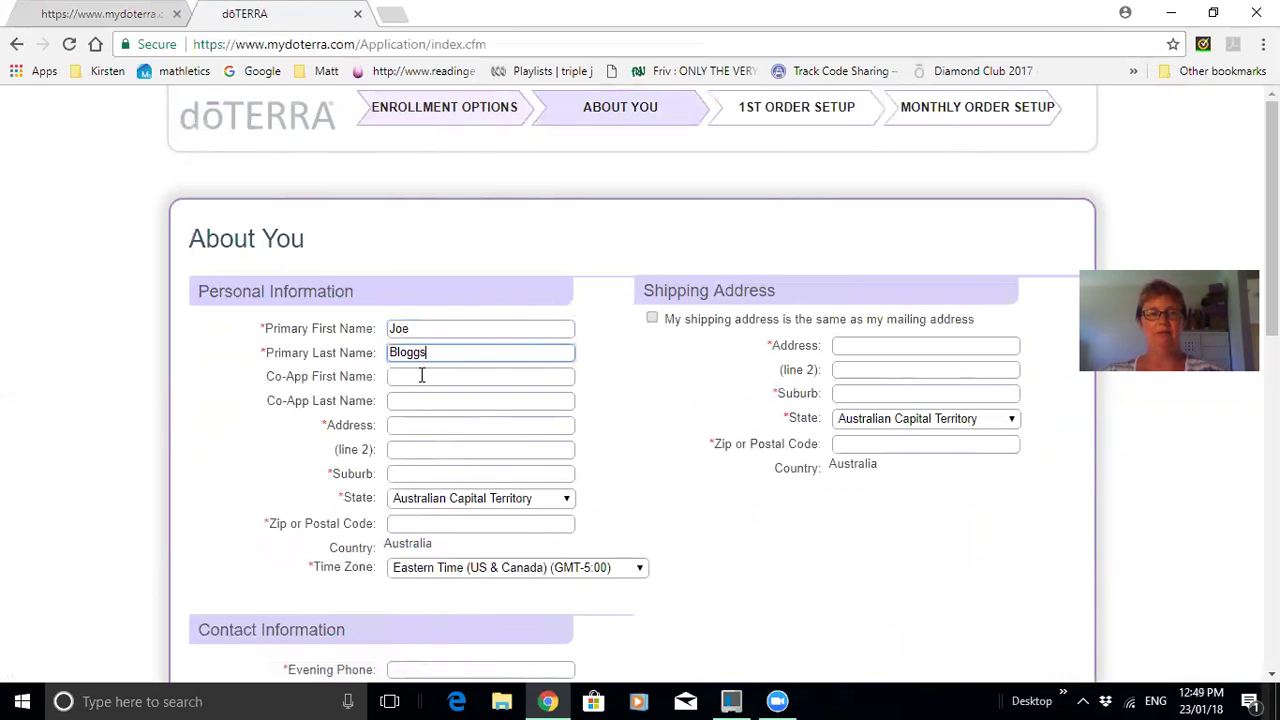
Fill in the street address, suburb and postcode, with Western Australia as the state.
left_click(403, 432)
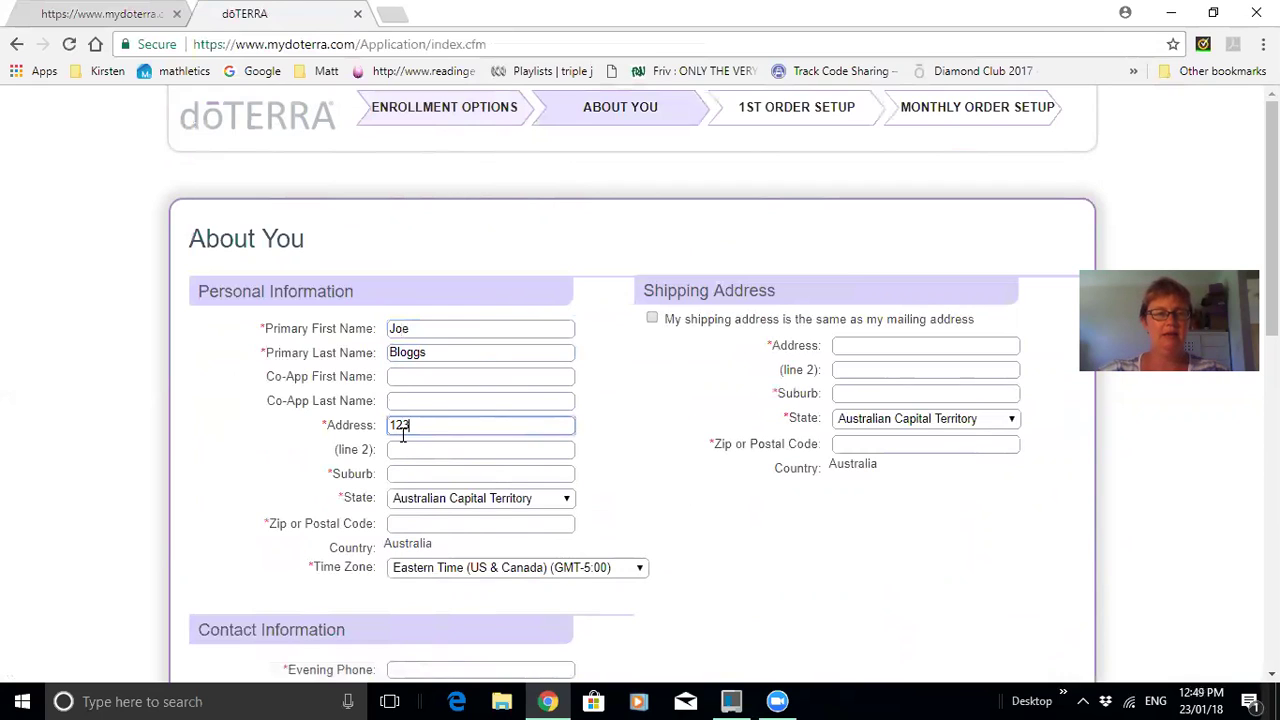
type("123 somewhere ")
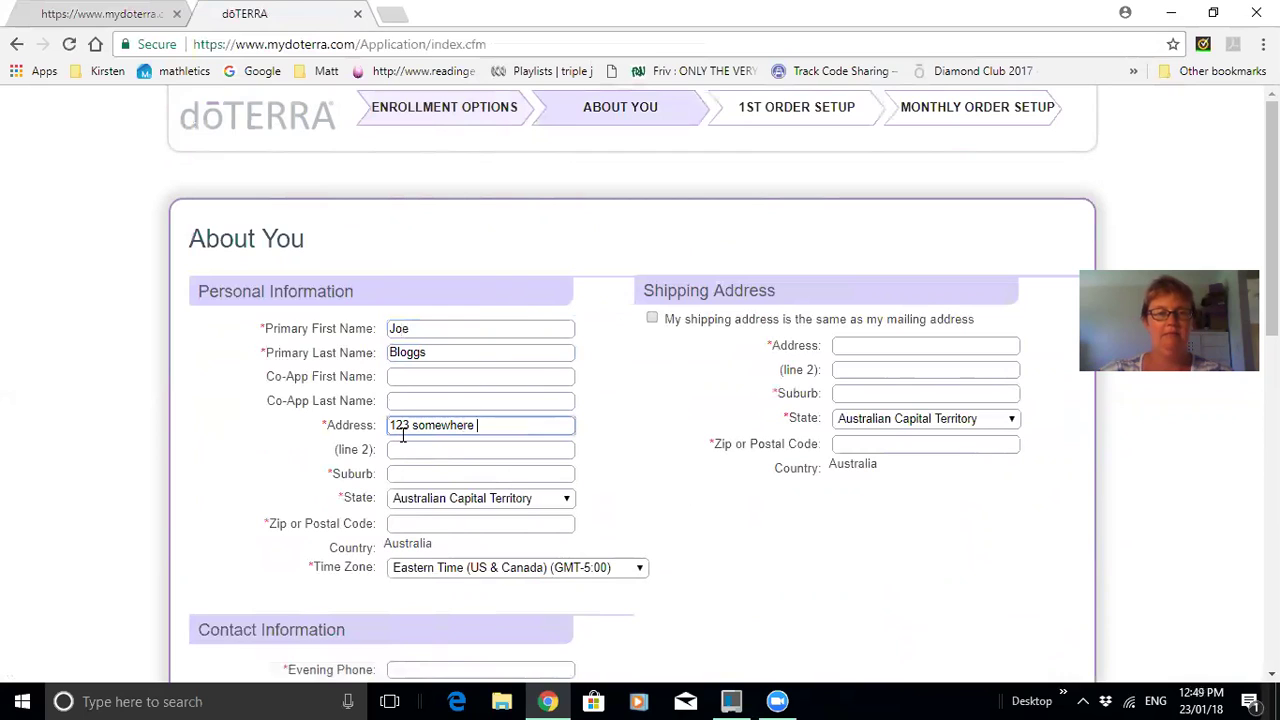
type("place")
left_click(406, 472)
type("Somewhere")
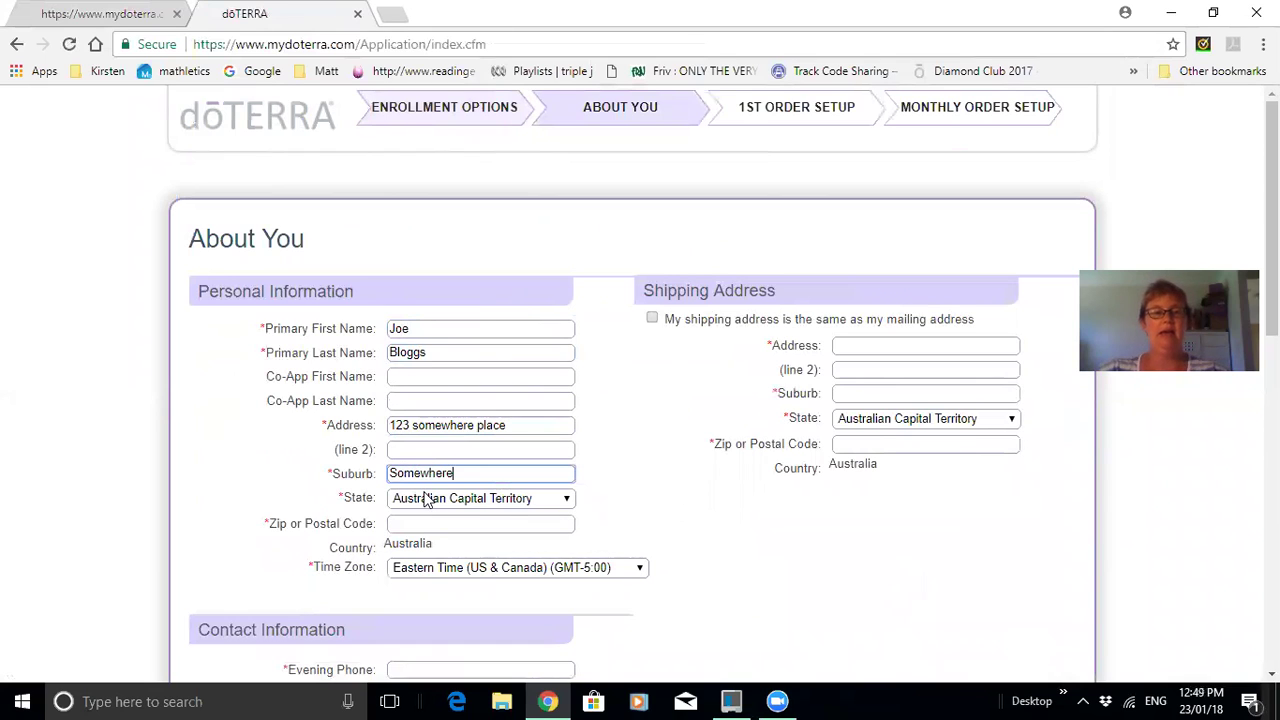
left_click(426, 499)
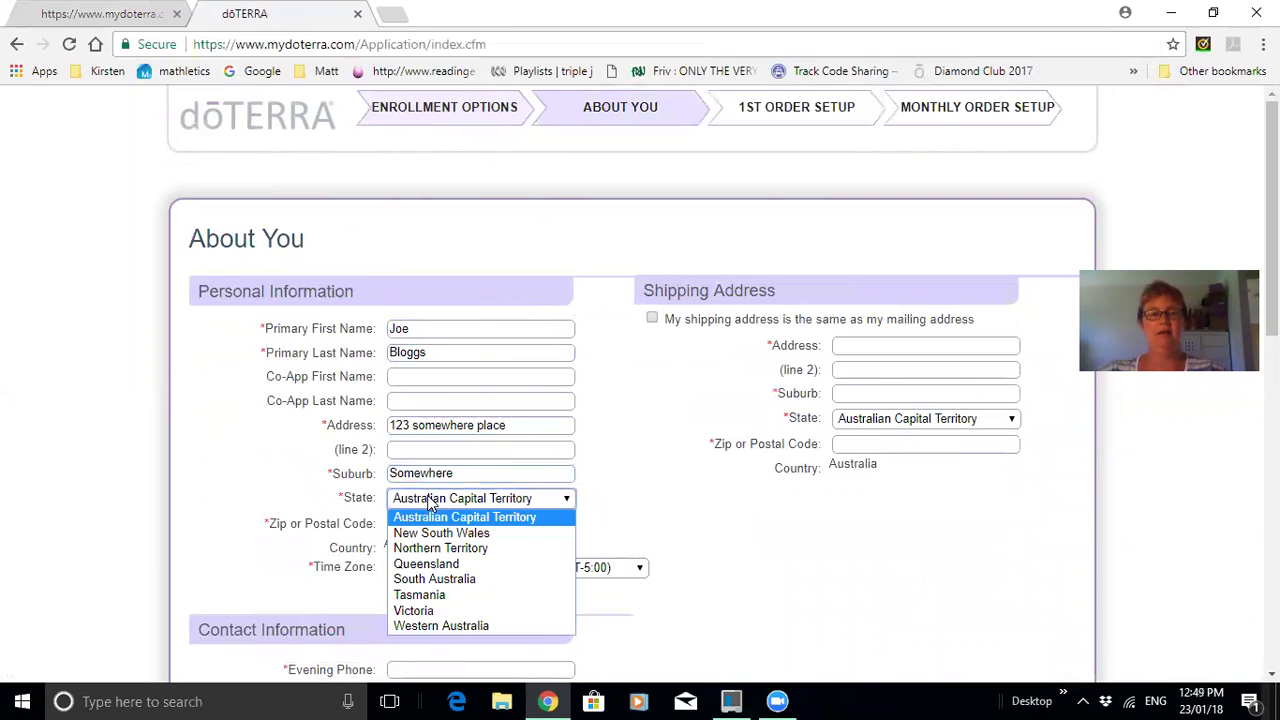
left_click(443, 626)
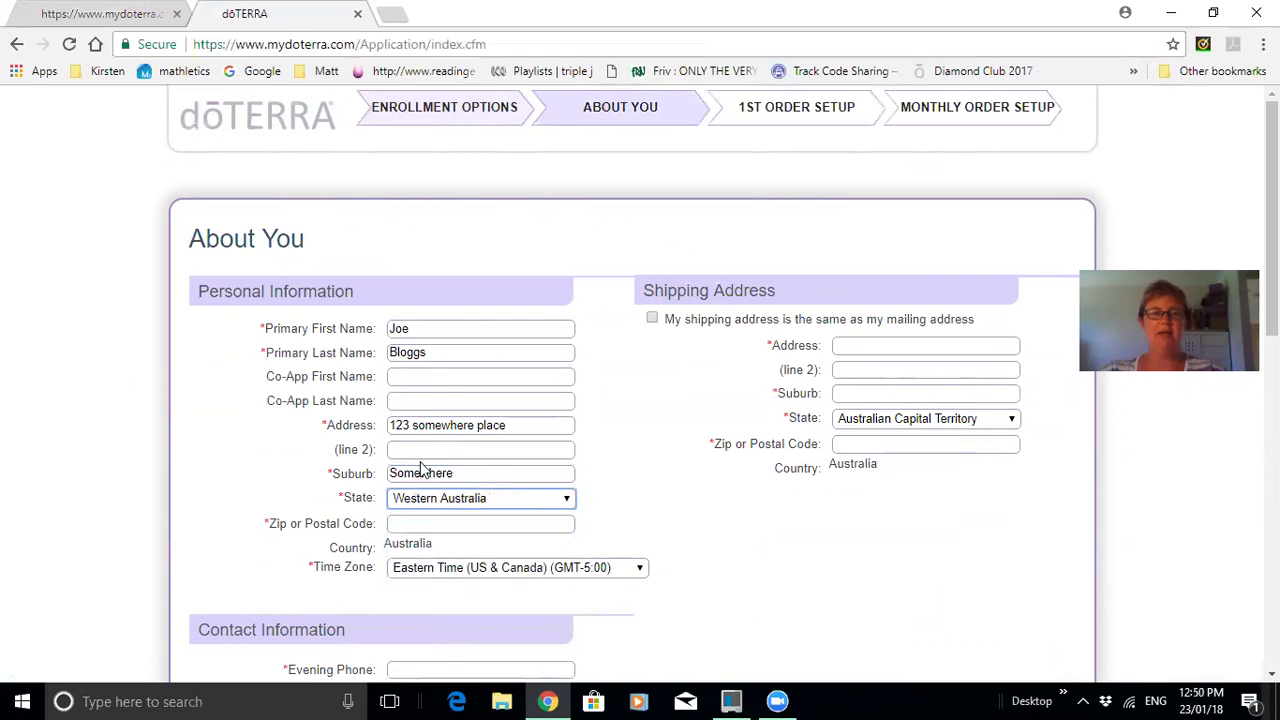
left_click(419, 524)
type("2000")
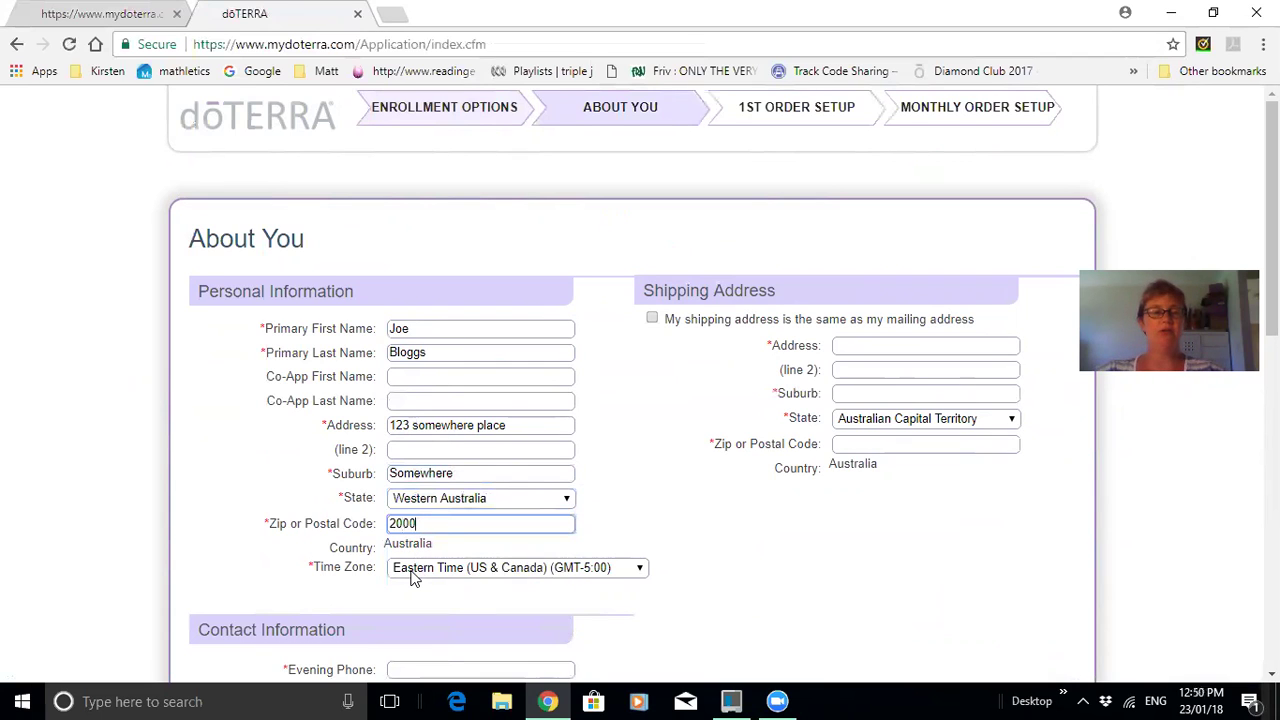
Set the time zone to Western Australia (GMT+8:00).
left_click(413, 578)
left_click_drag(645, 323, 644, 532)
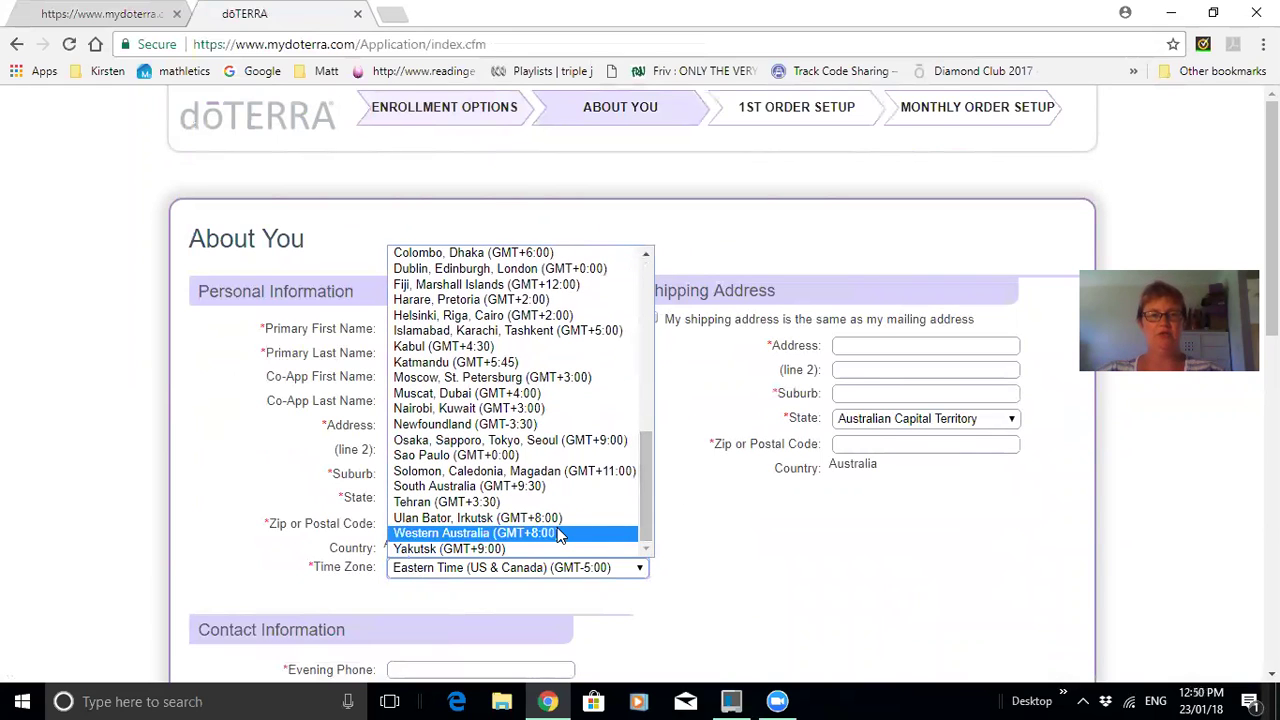
left_click_drag(647, 500, 645, 340)
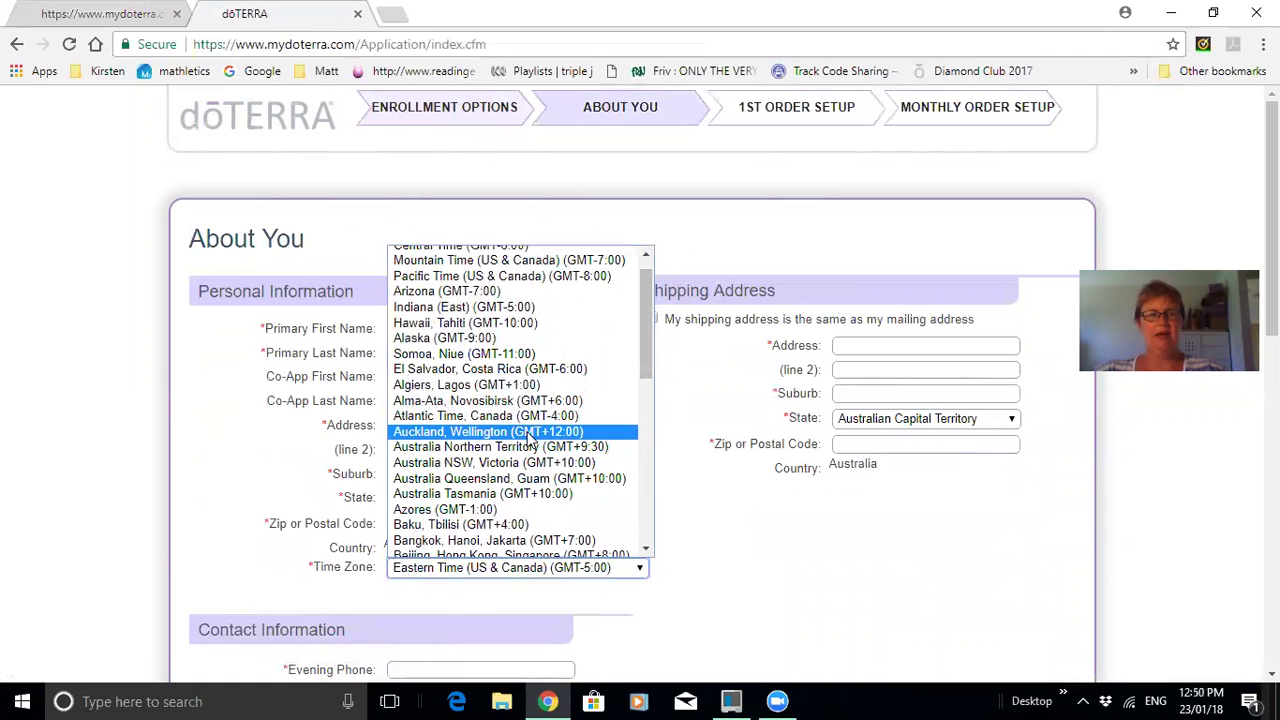
scroll(530, 440, "down", 5)
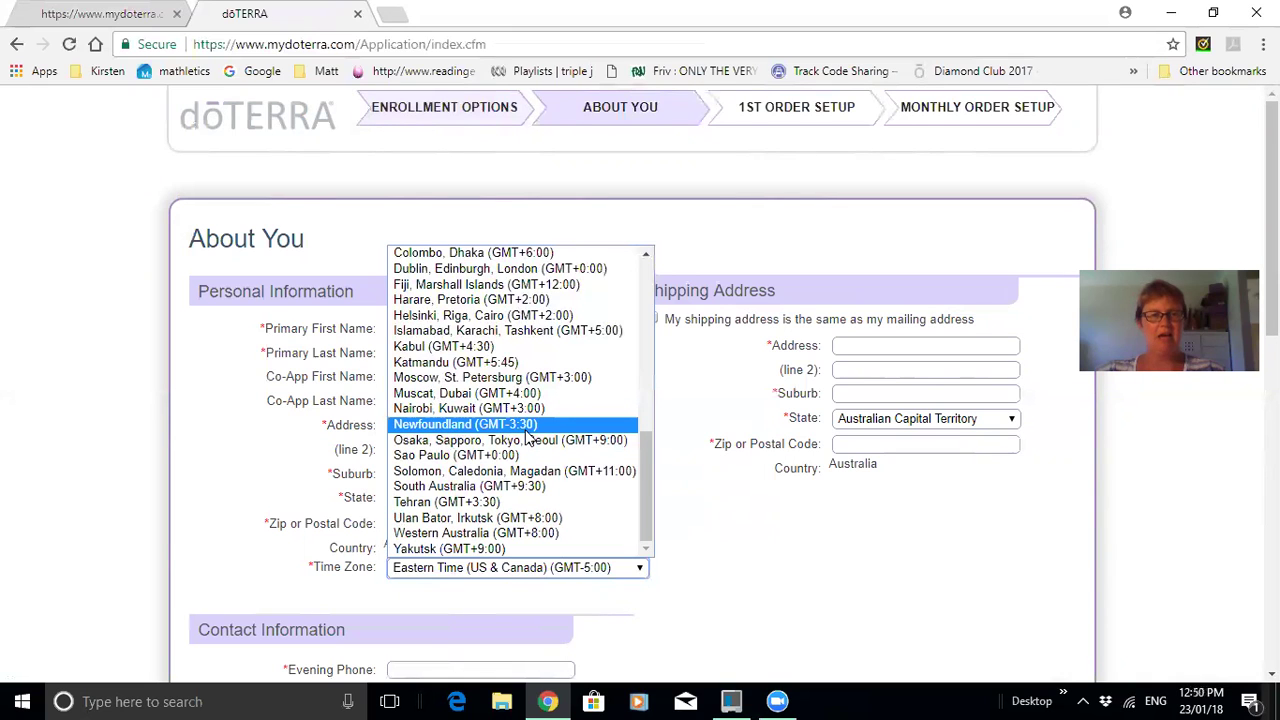
scroll(530, 440, "up", 4)
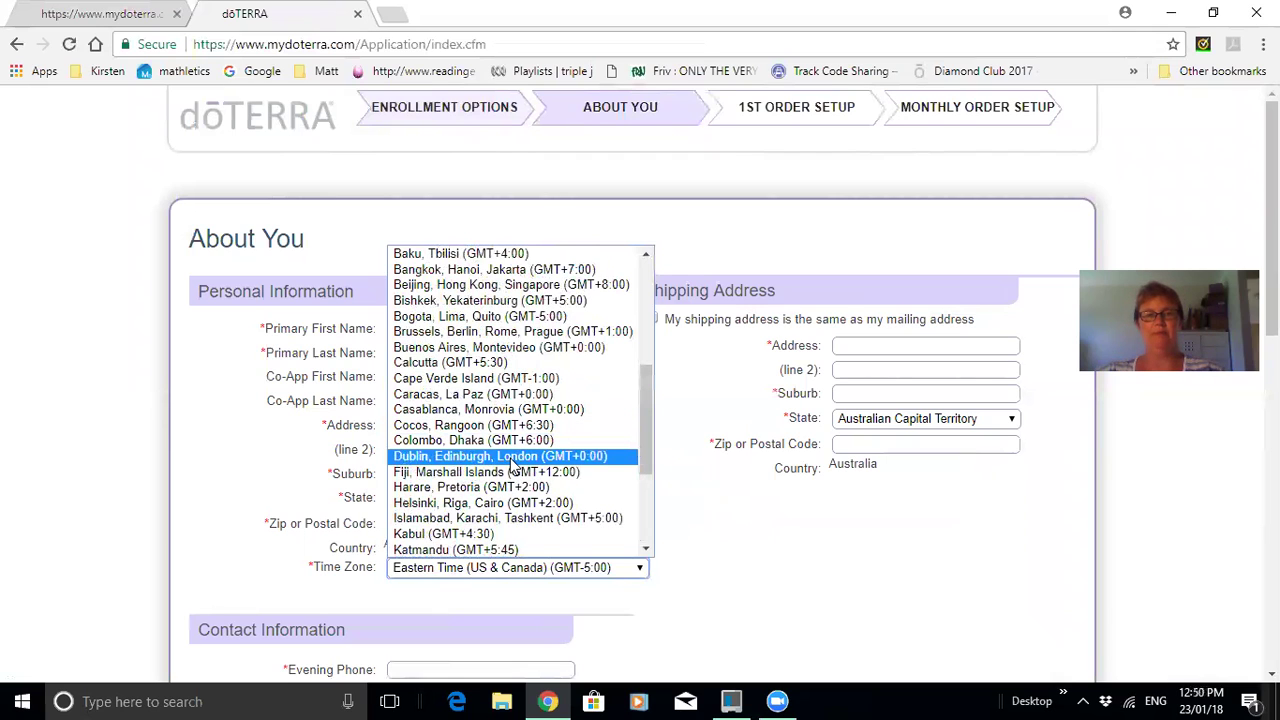
left_click_drag(648, 443, 637, 512)
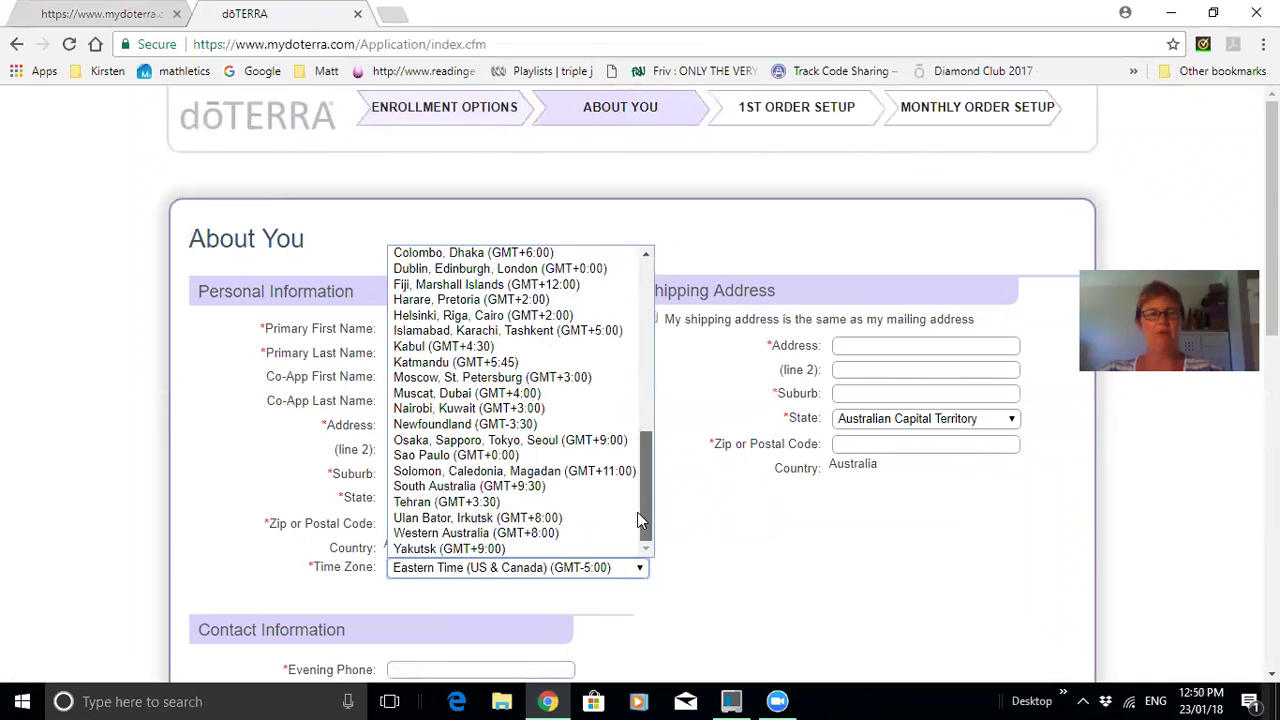
left_click(560, 535)
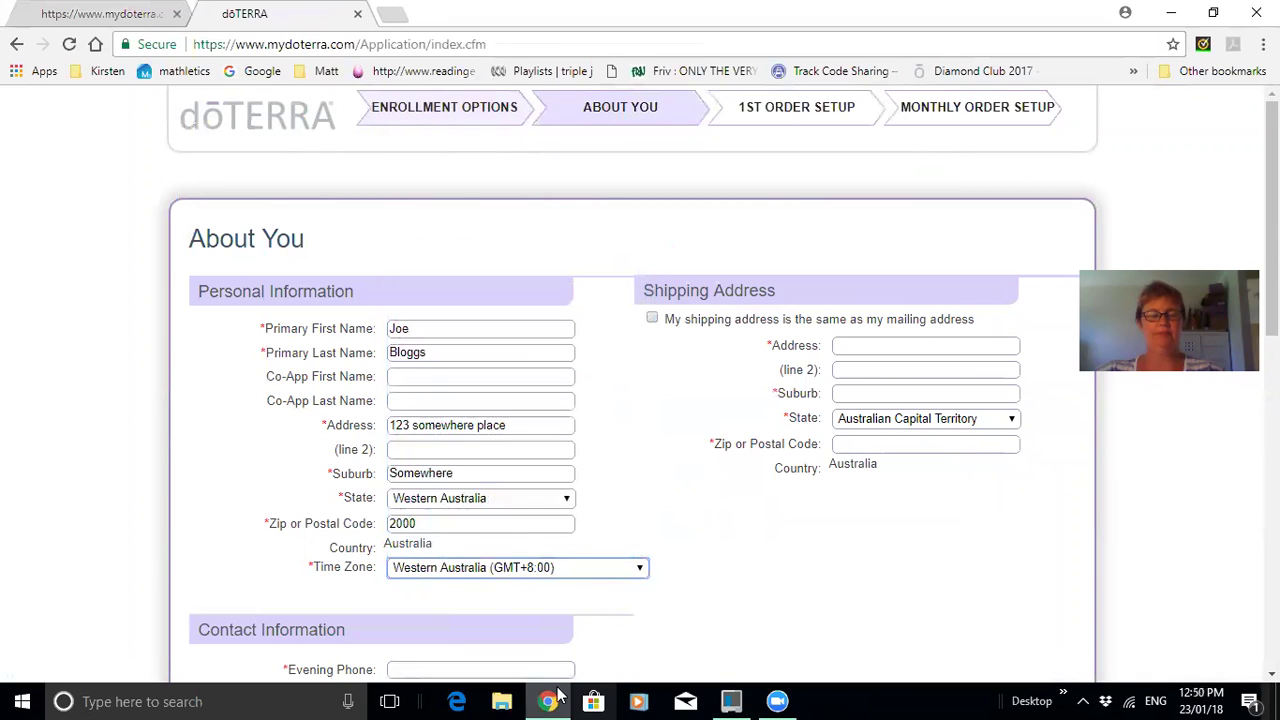
left_click(730, 560)
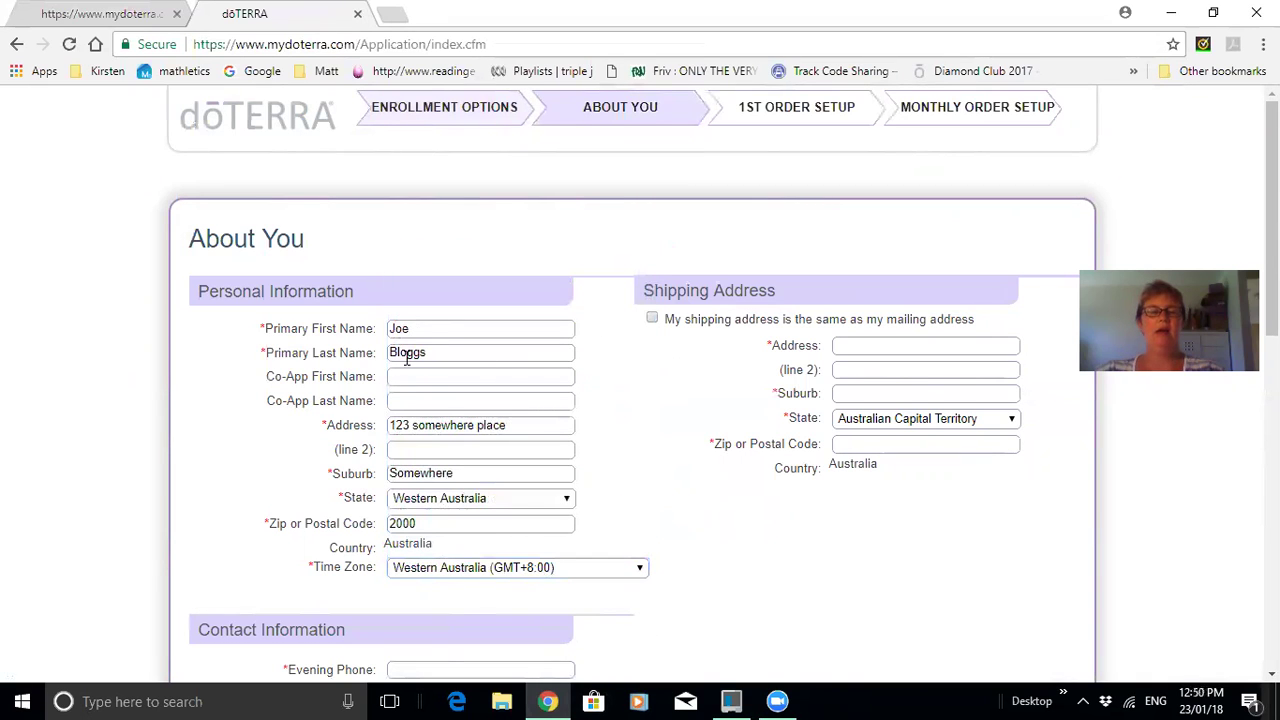
Make the shipping address the same as the mailing address.
left_click(652, 319)
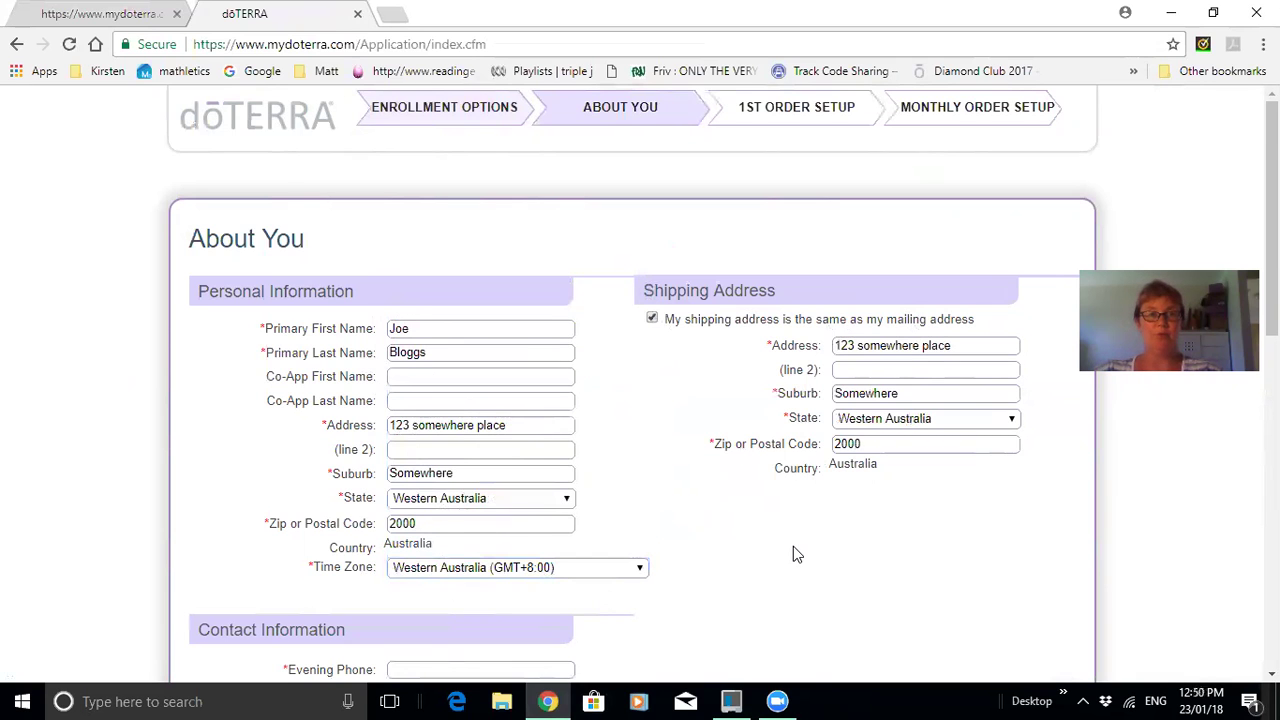
scroll(793, 554, "down", 3)
left_click(474, 388)
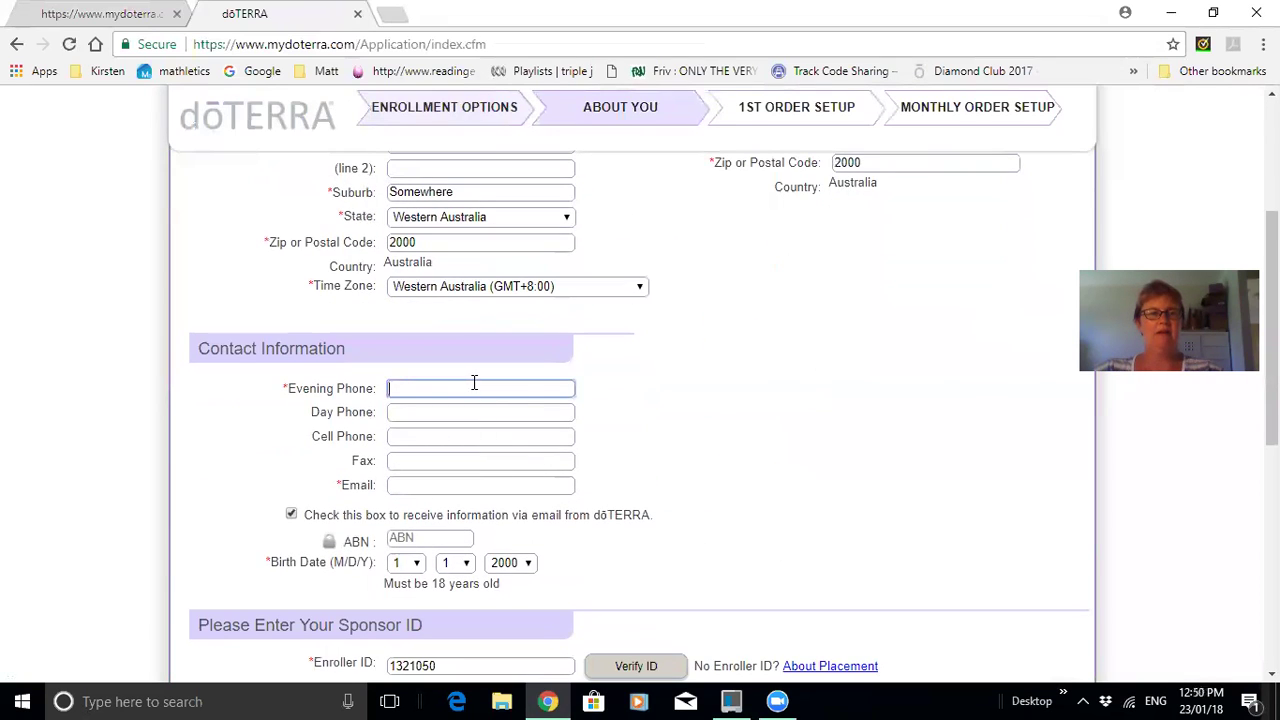
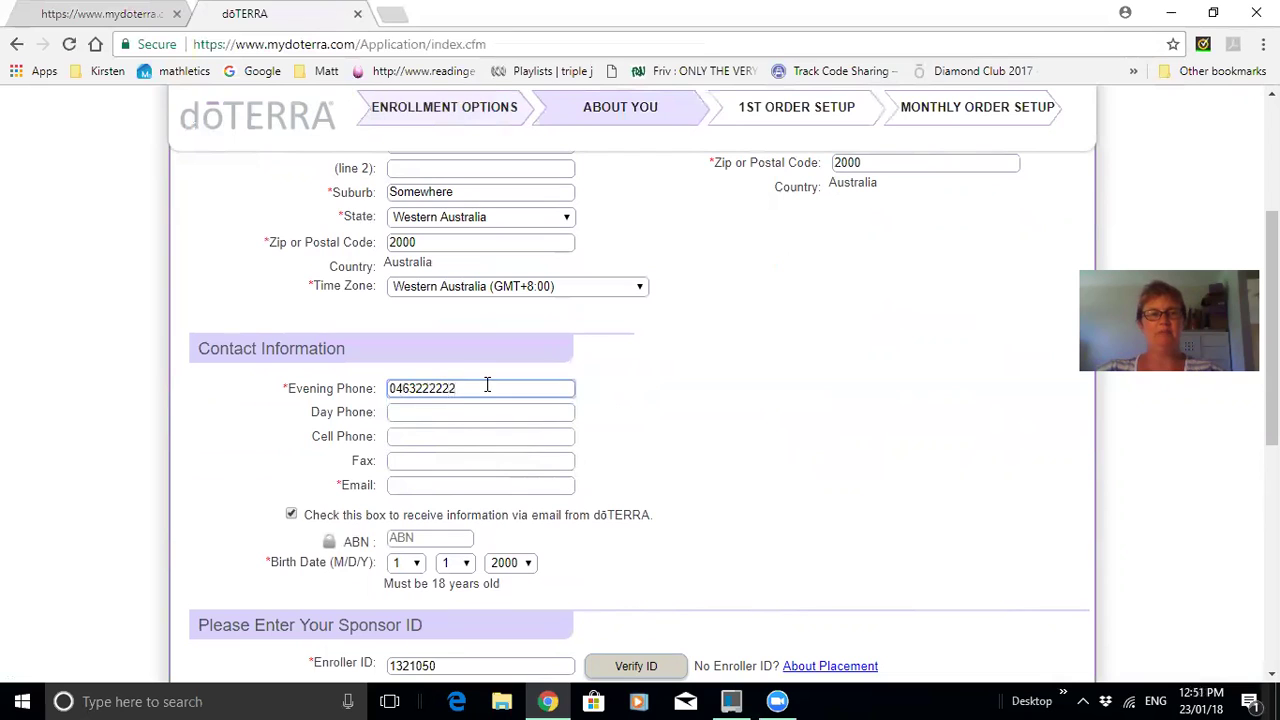
Enter the evening phone number and the email address.
left_click(455, 487)
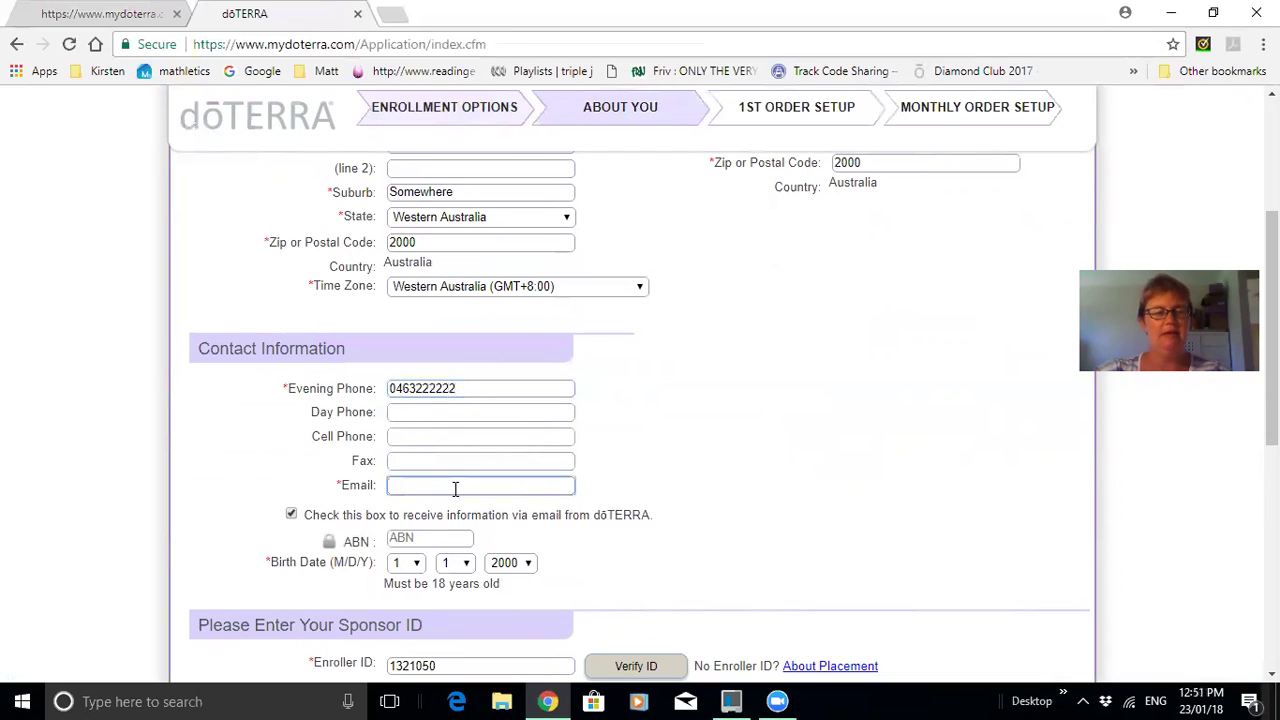
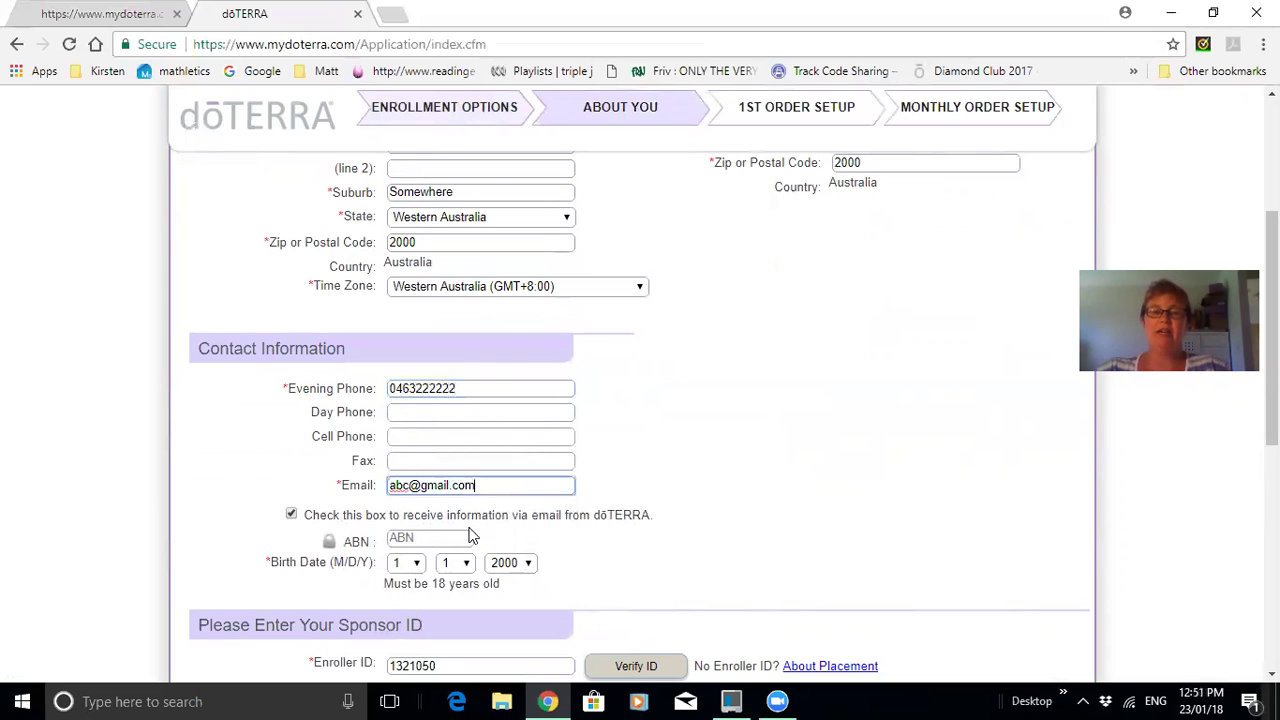
scroll(663, 555, "down", 2)
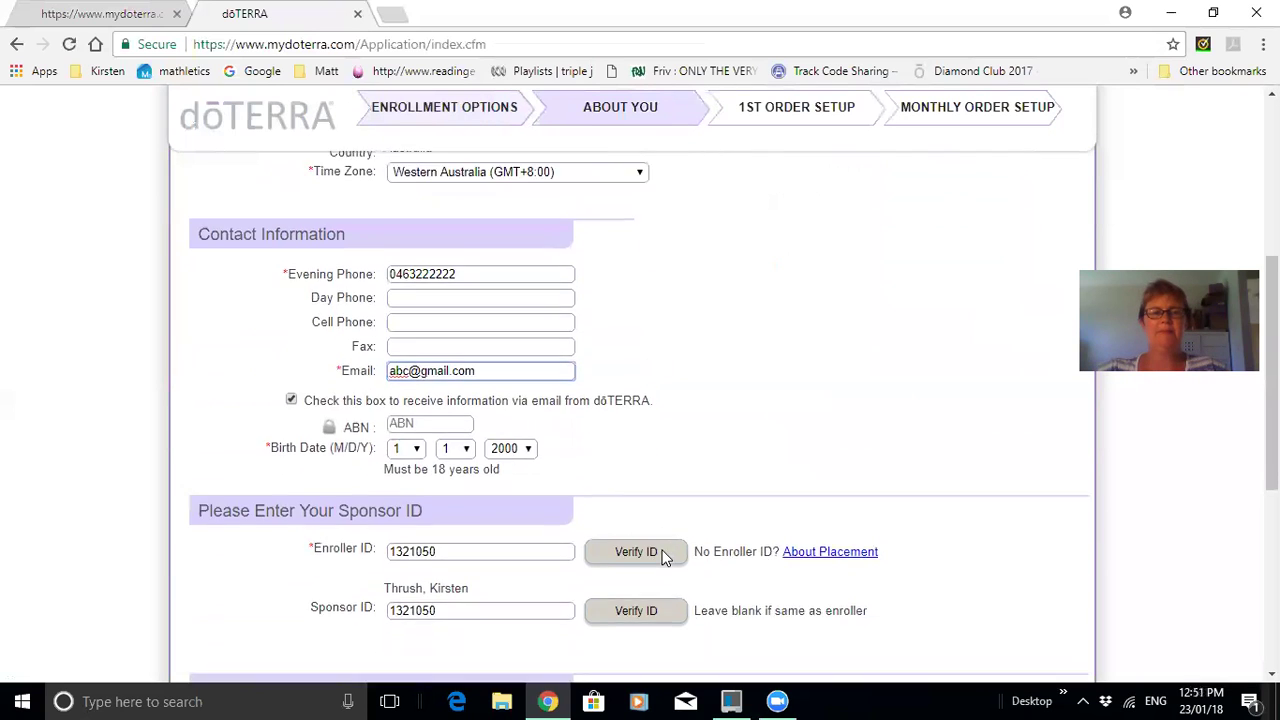
left_click(291, 326)
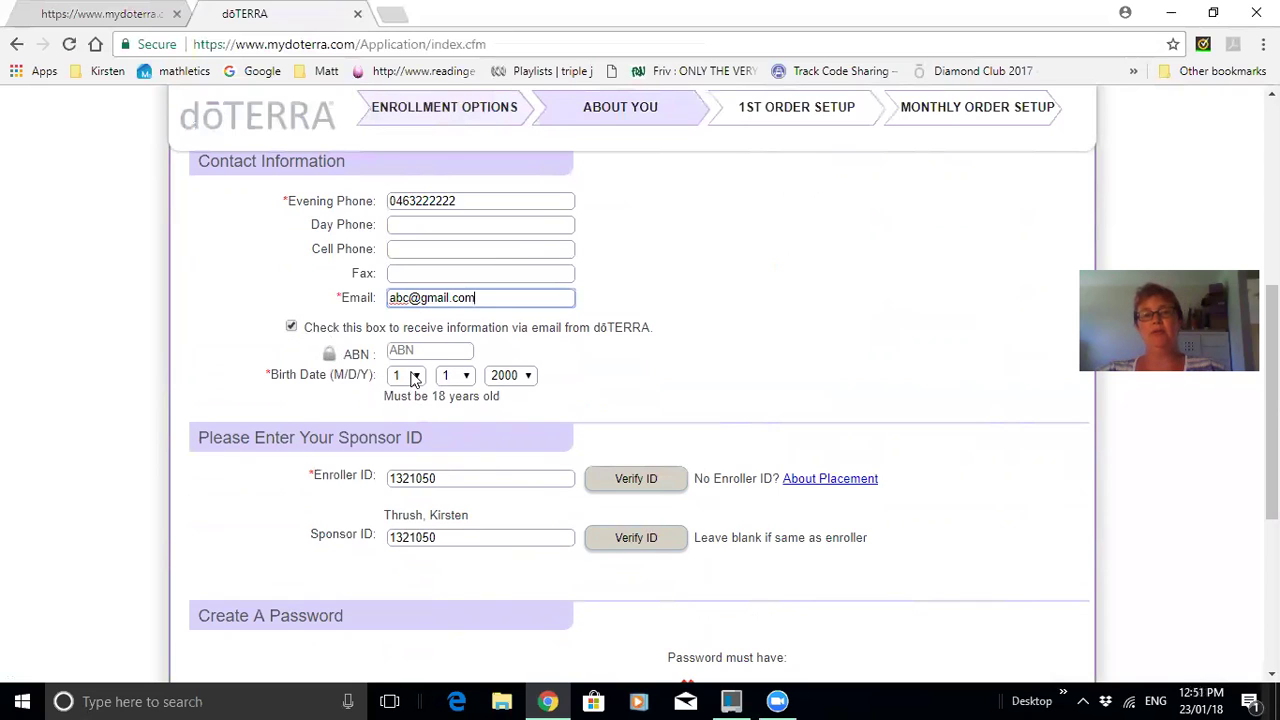
left_click(414, 376)
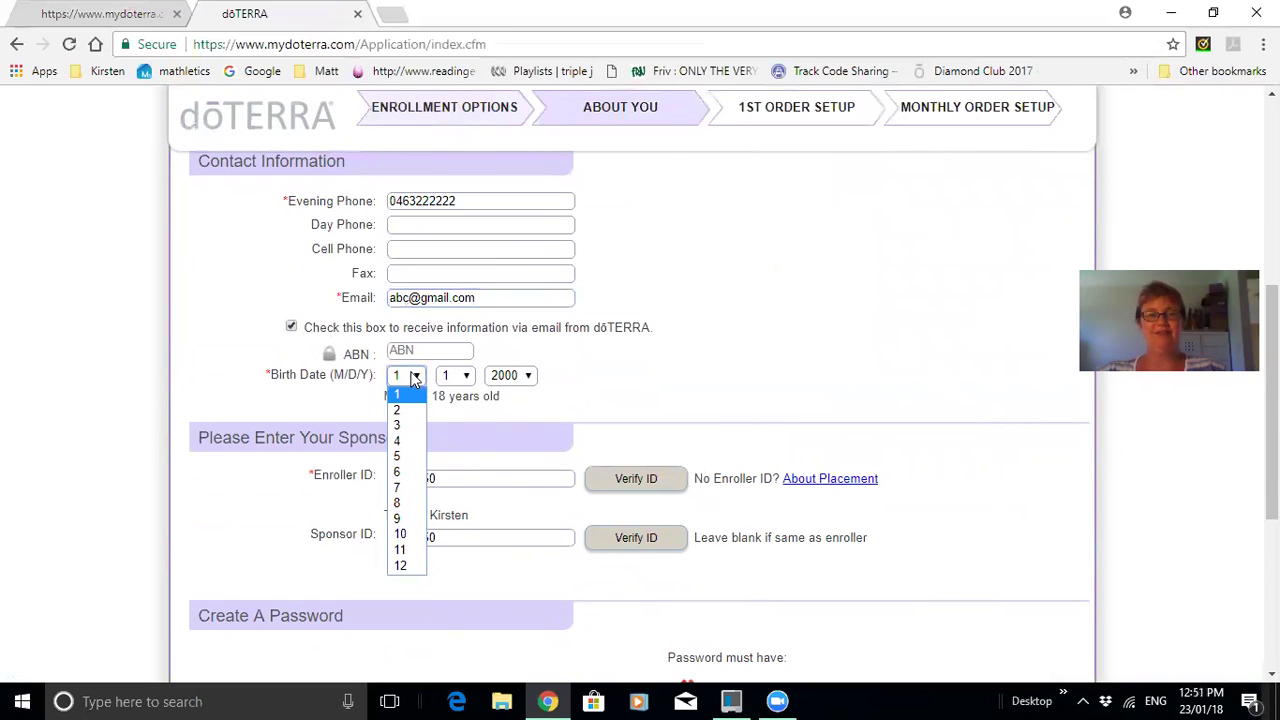
left_click(404, 502)
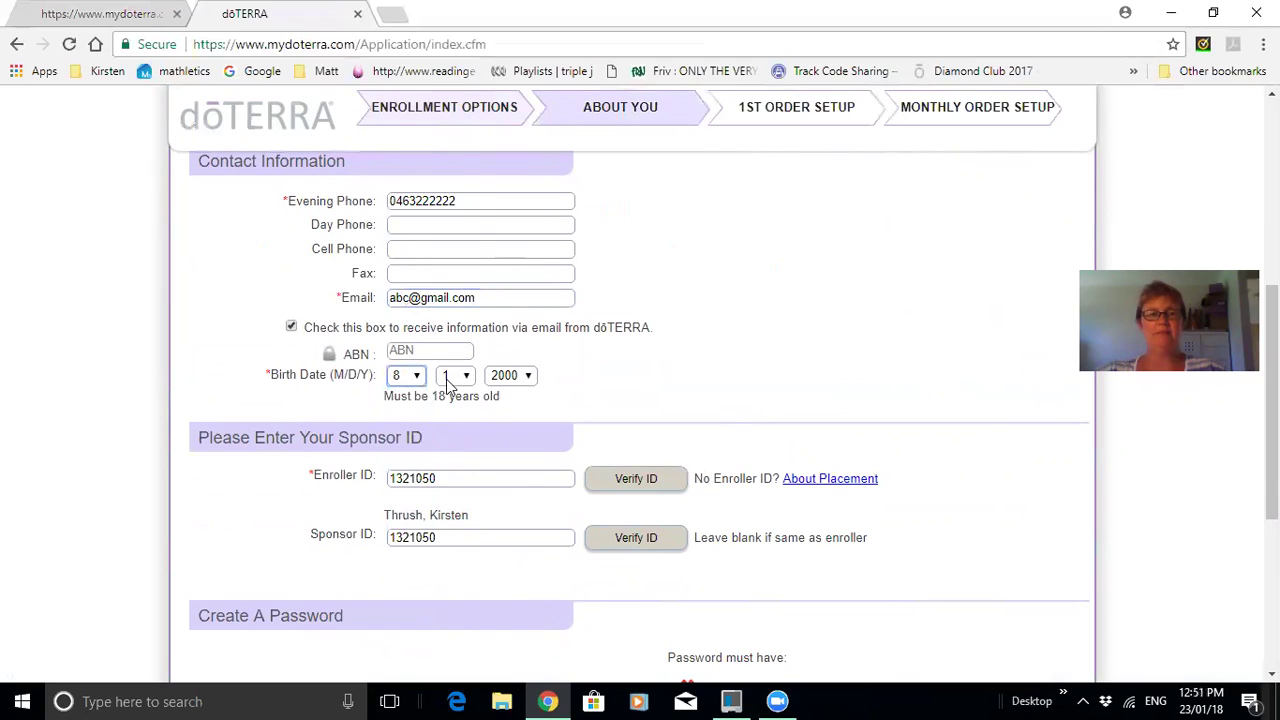
left_click(449, 378)
left_click(455, 330)
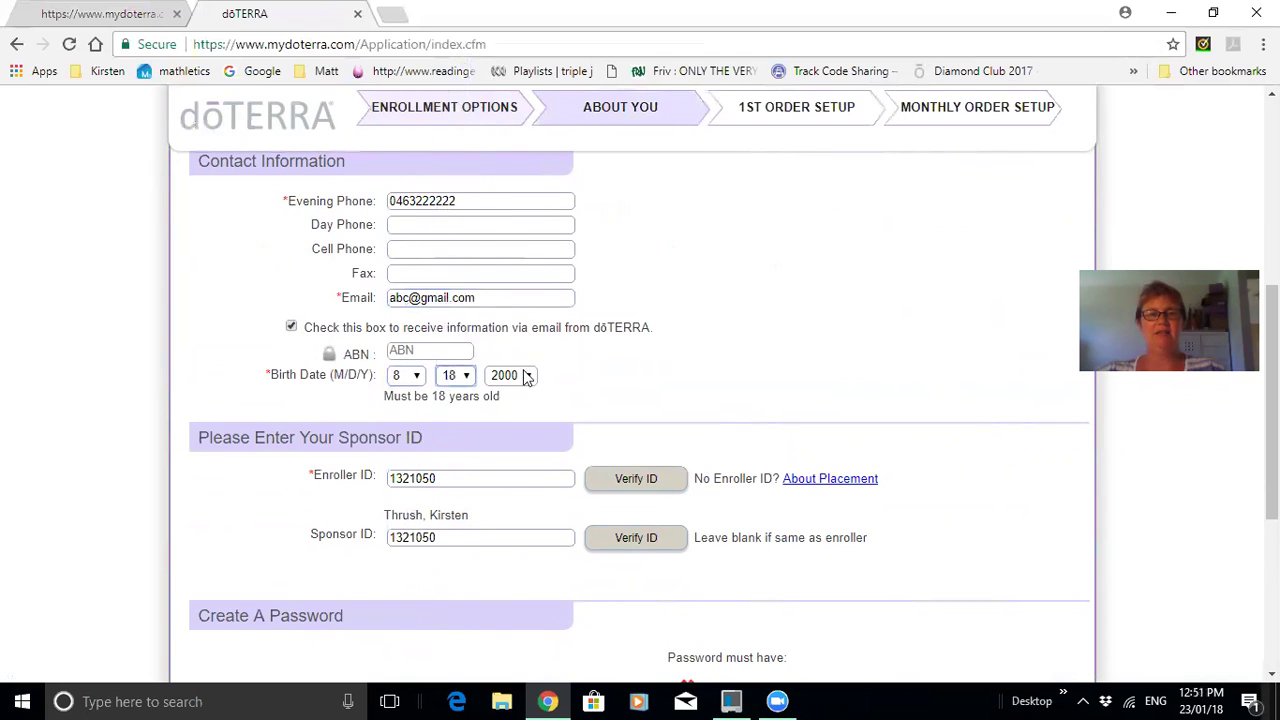
left_click(527, 378)
left_click(512, 322)
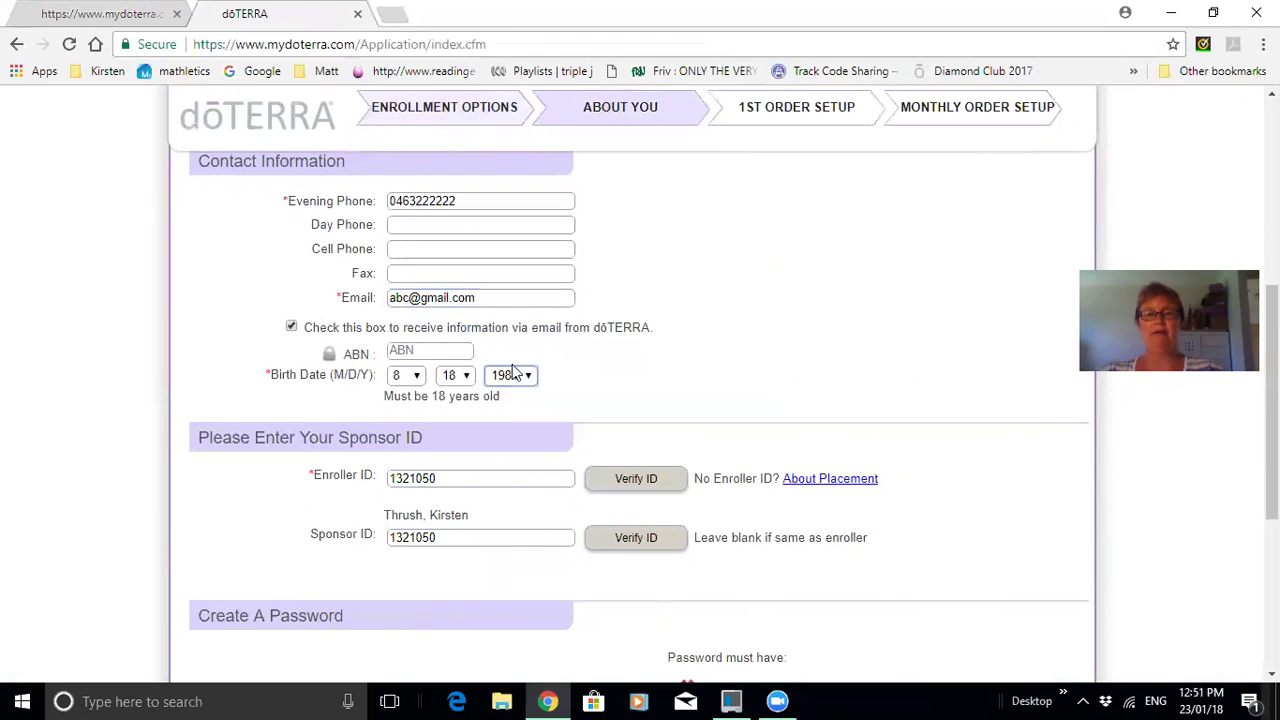
scroll(515, 370, "down", 2)
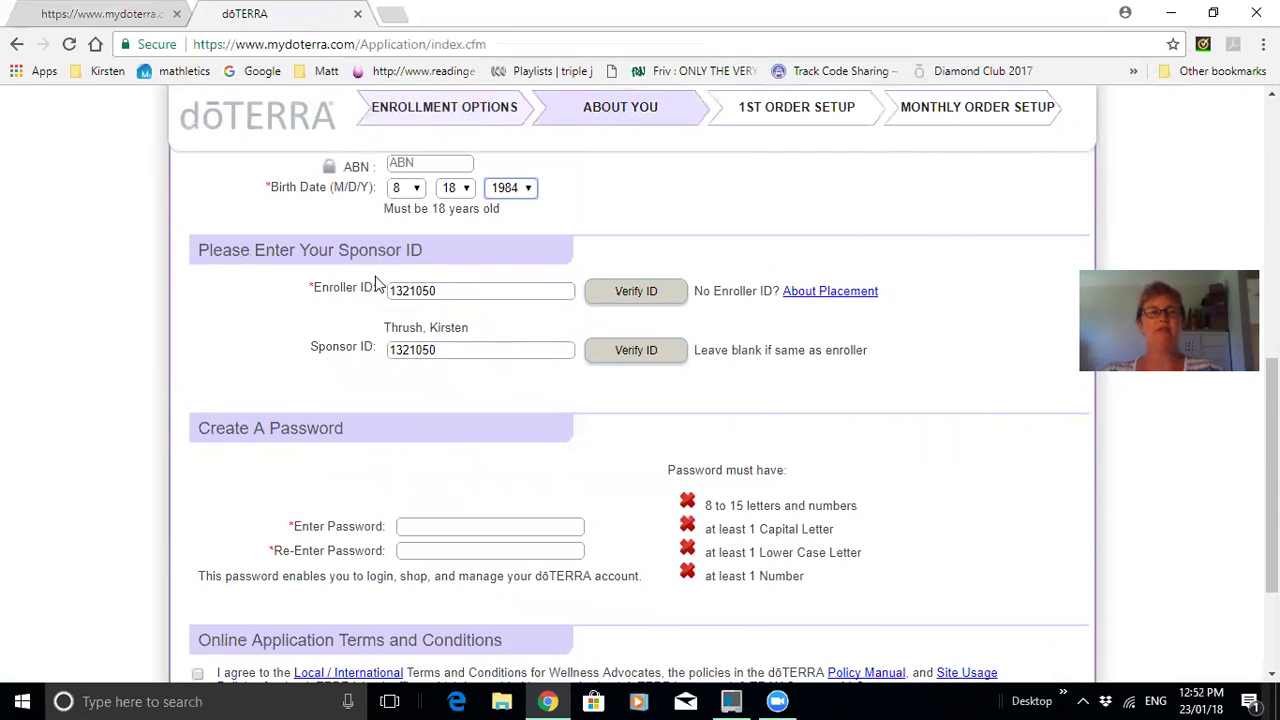
Try two replacement Sponsor IDs, verifying each one.
left_click_drag(470, 352, 350, 363)
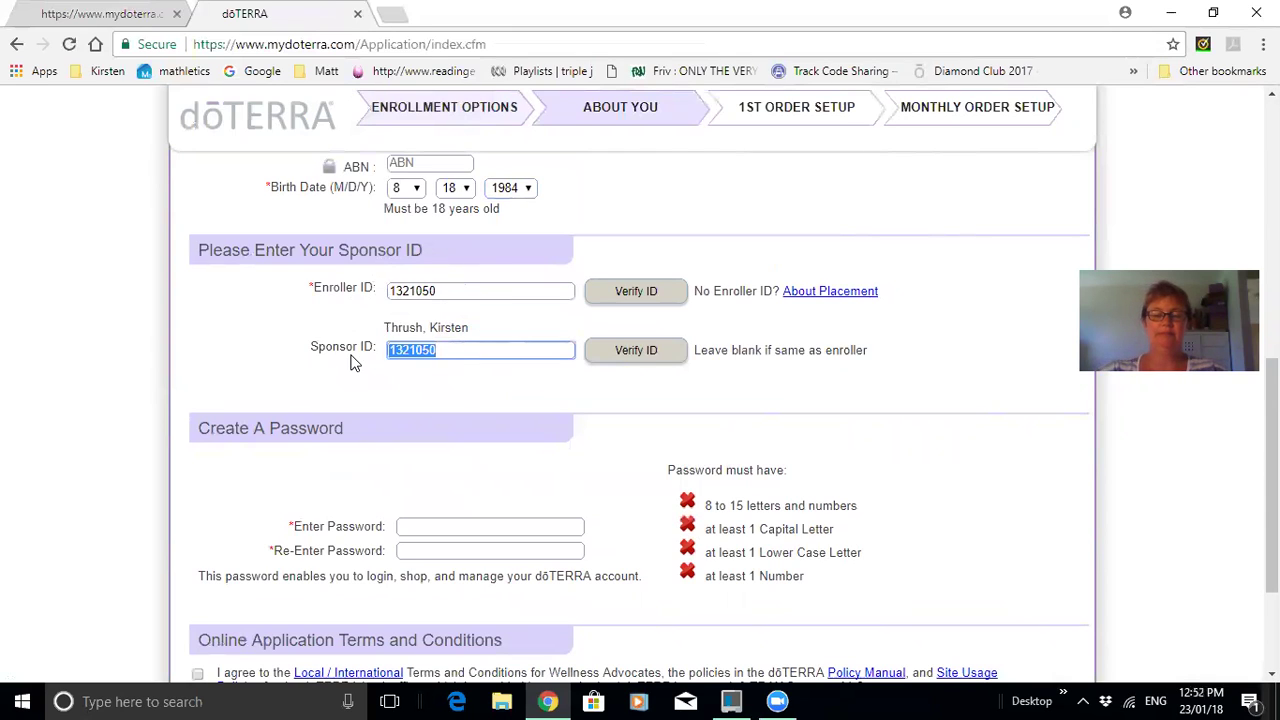
type("6666666")
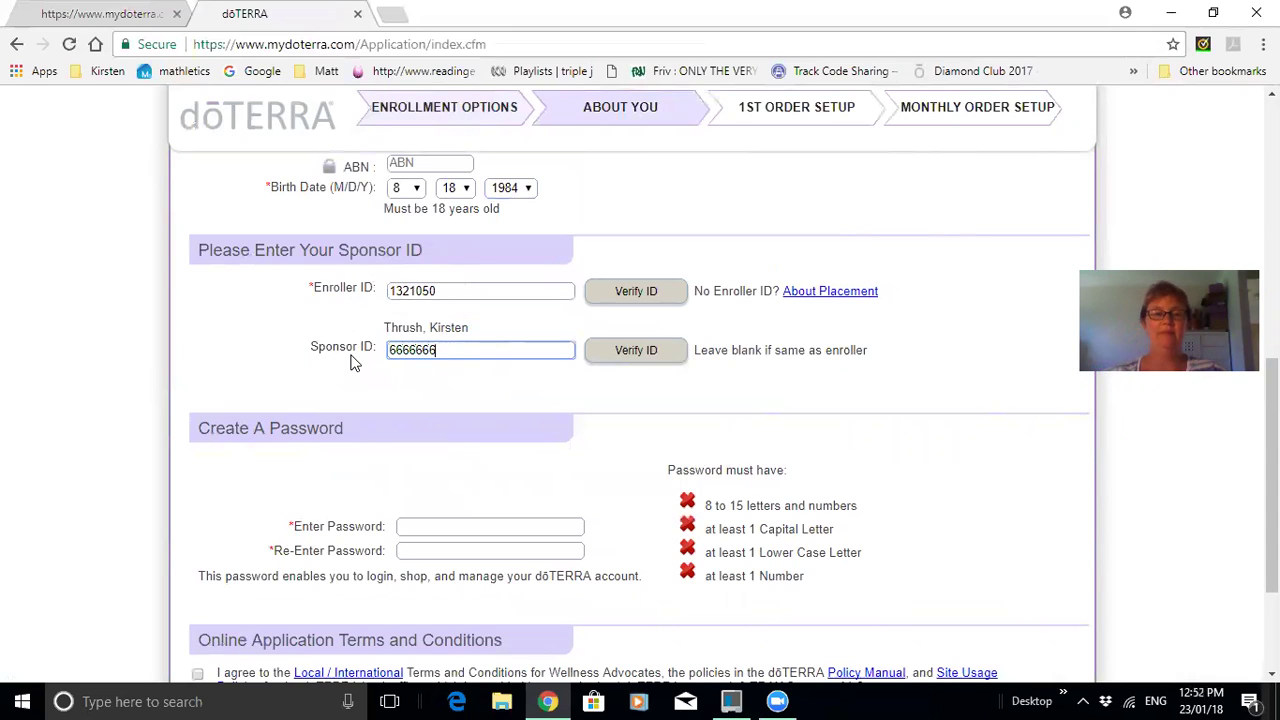
key("BackSpace")
key("BackSpace")
key("BackSpace")
key("BackSpace")
key("BackSpace")
key("BackSpace")
type("1601551")
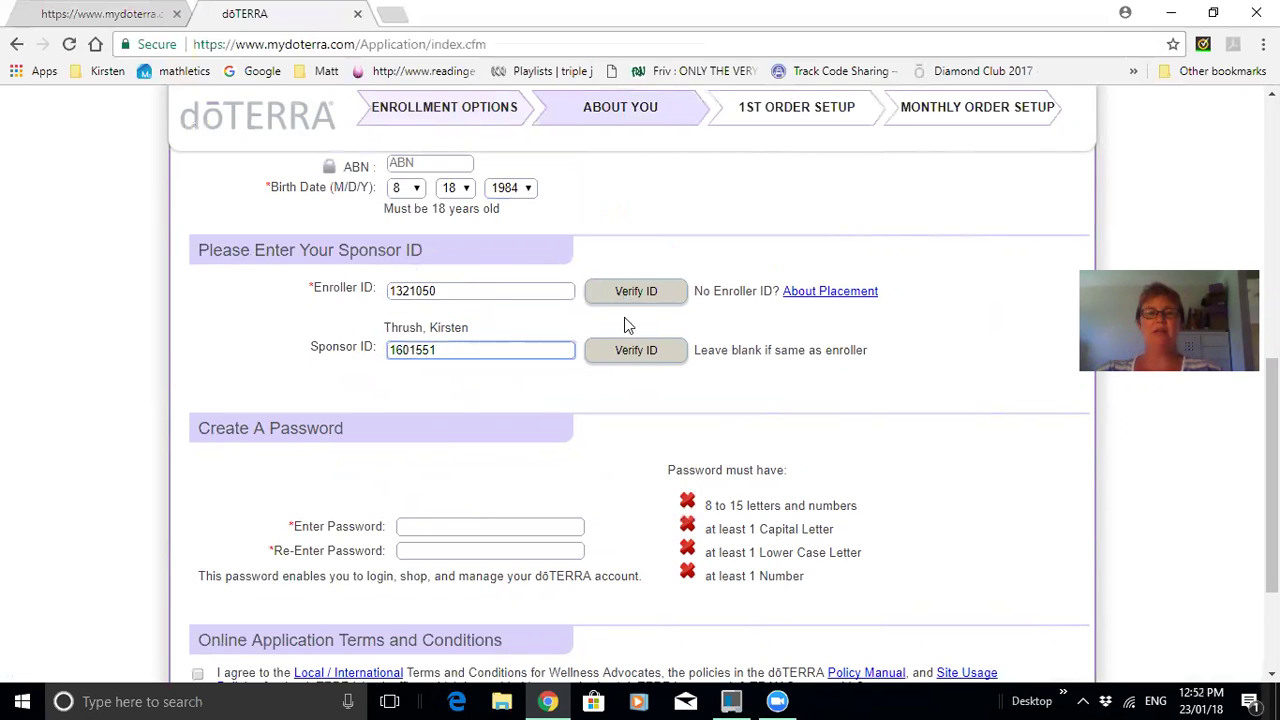
left_click(628, 352)
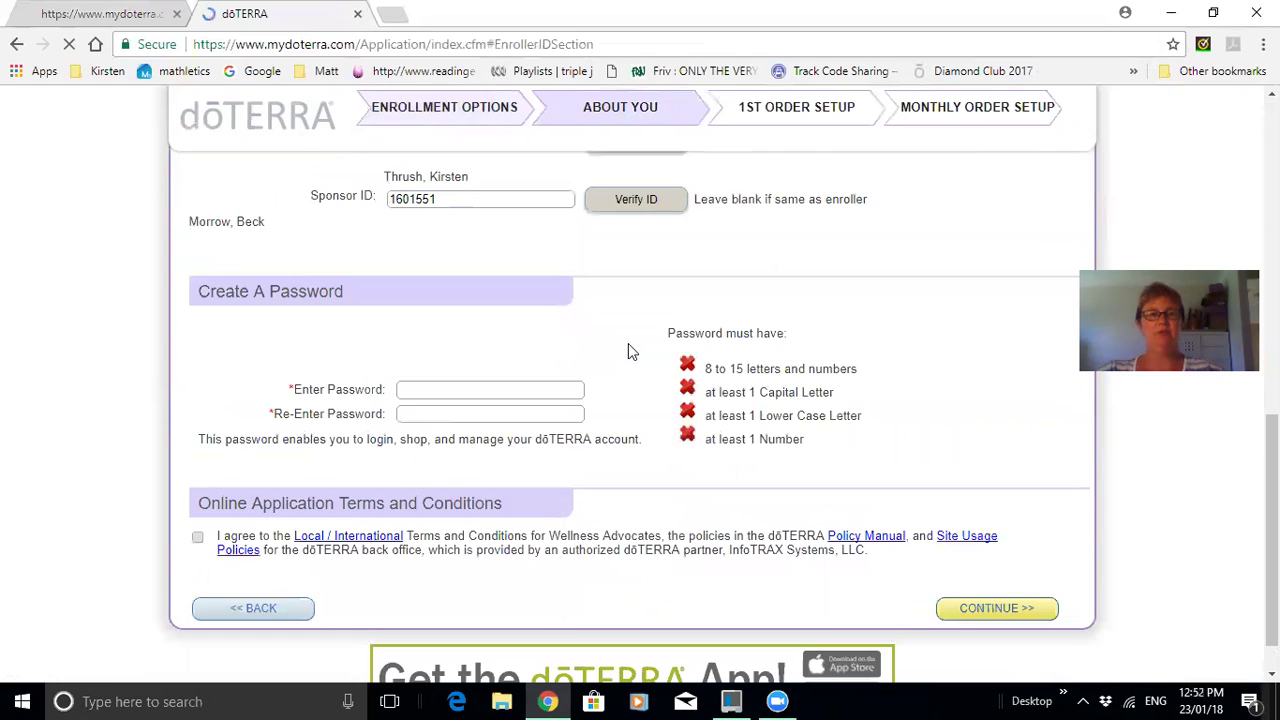
scroll(600, 349, "up", 2)
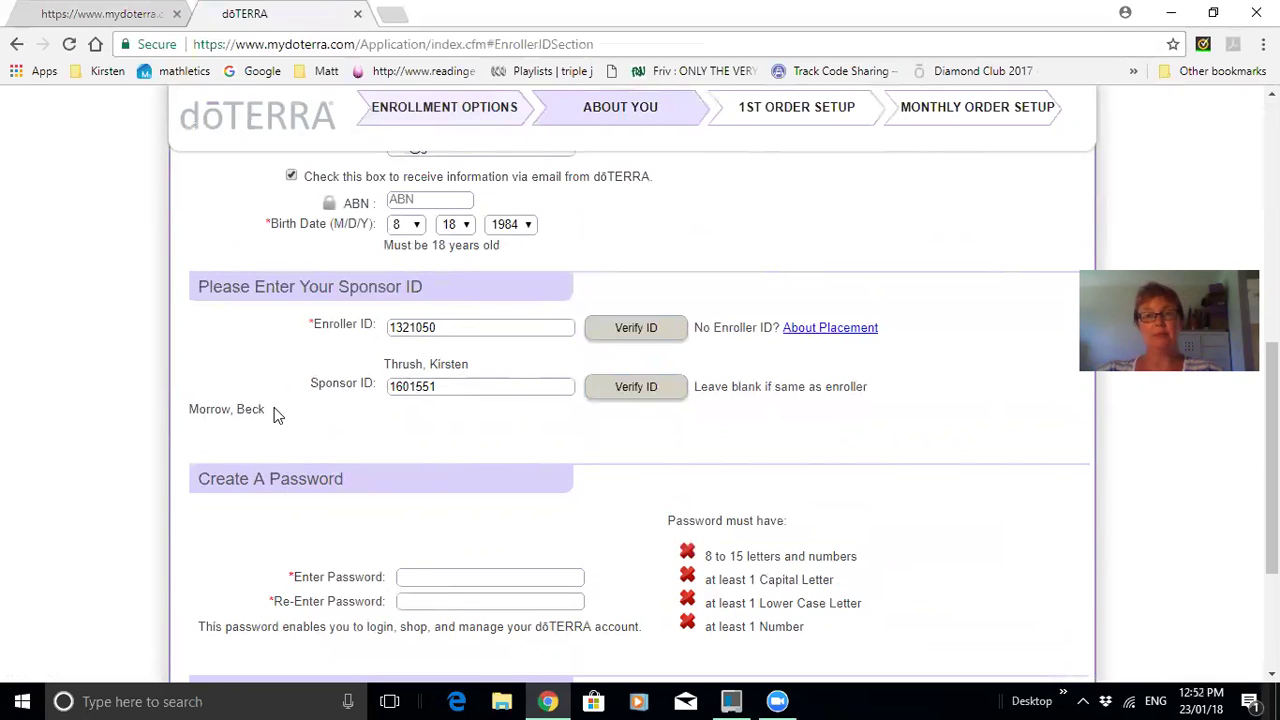
left_click_drag(436, 387, 370, 387)
type("66666666")
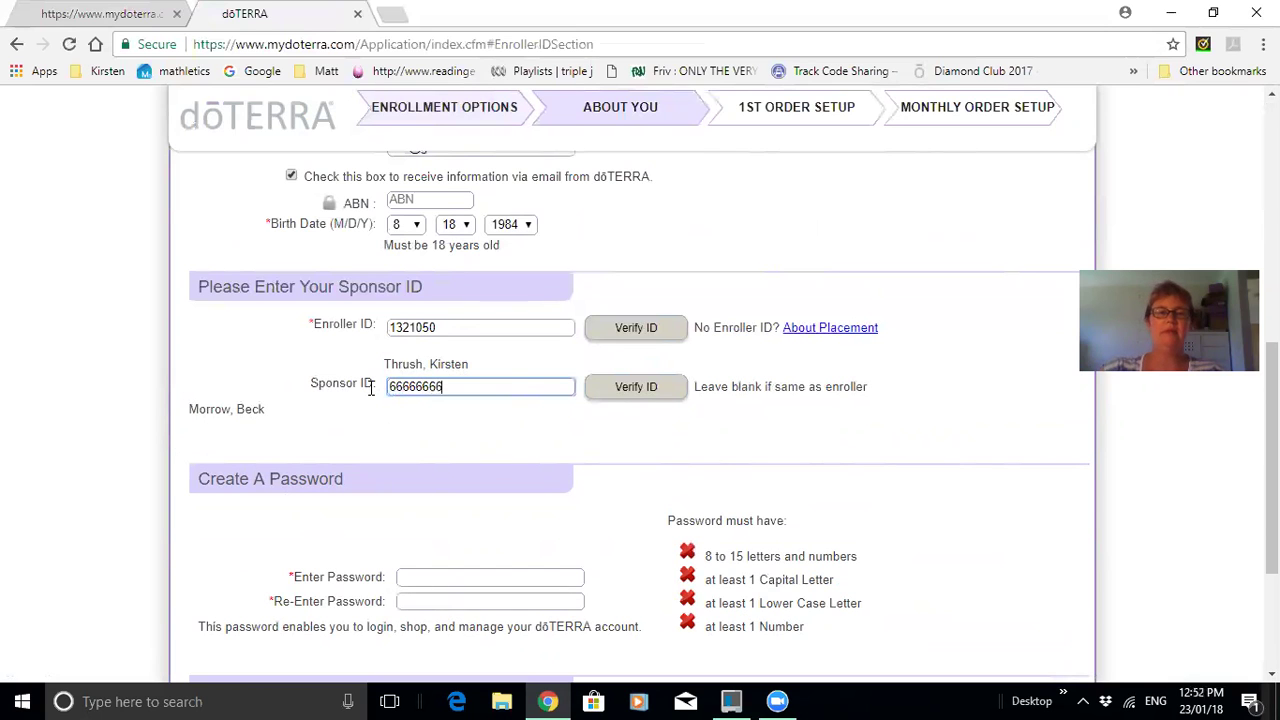
left_click(624, 392)
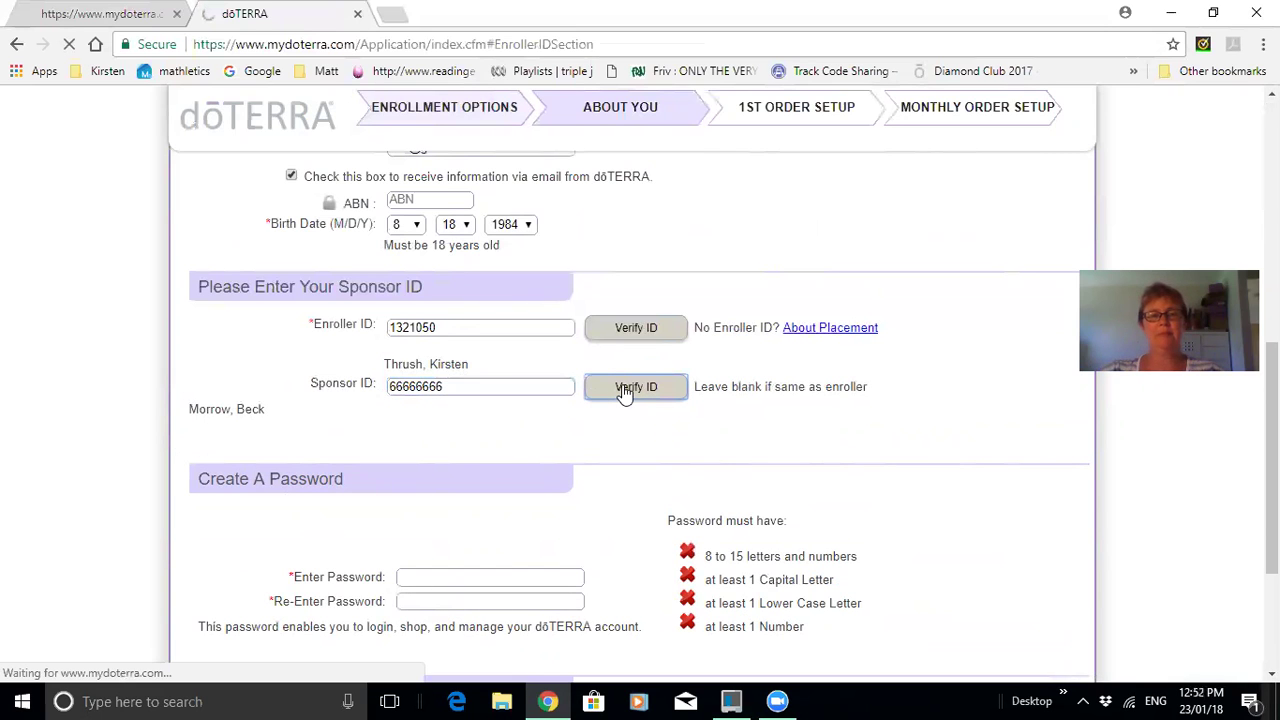
scroll(624, 392, "down", 3)
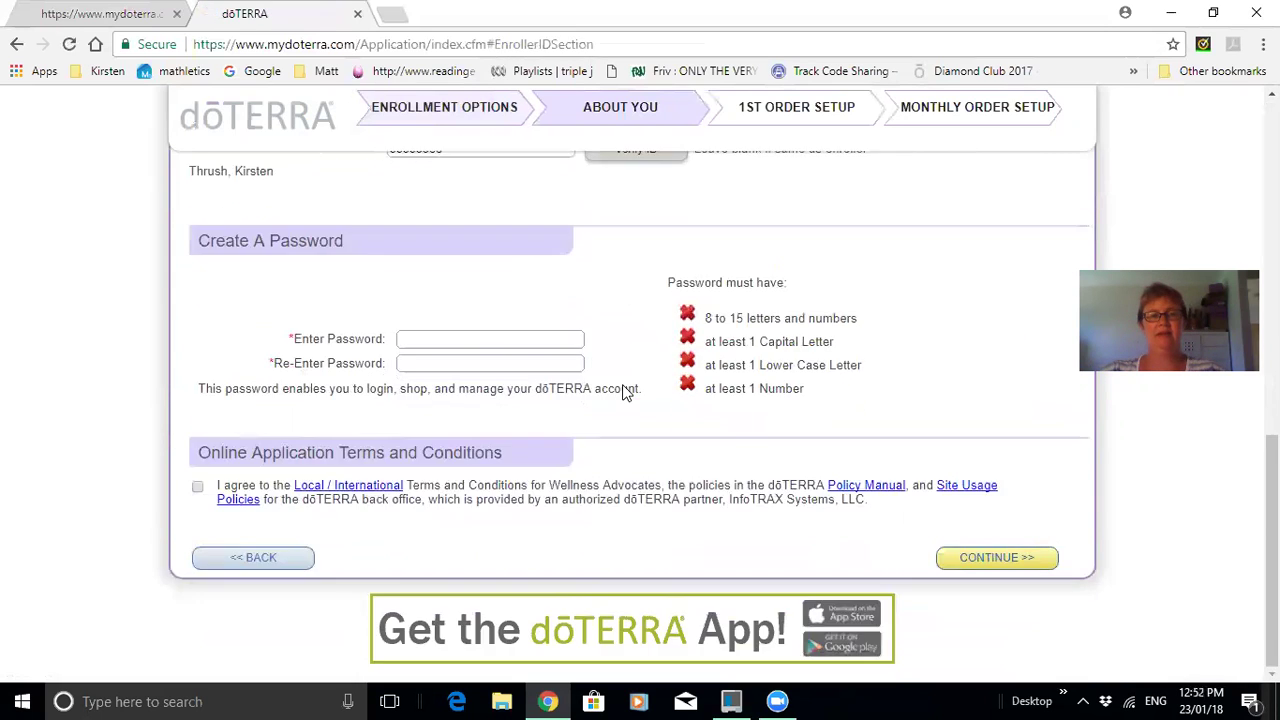
scroll(278, 393, "up", 2)
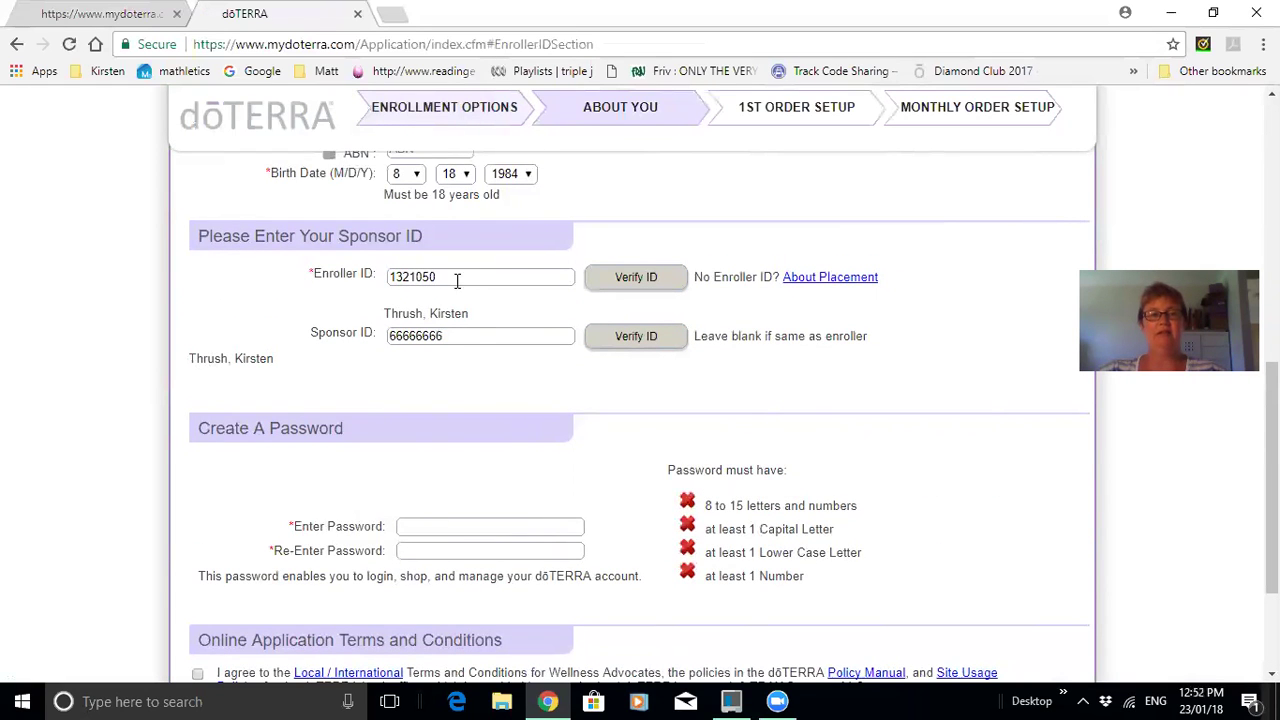
Enter the correct sponsor's ID, fixing its last digit, and verify it.
left_click_drag(480, 336, 340, 348)
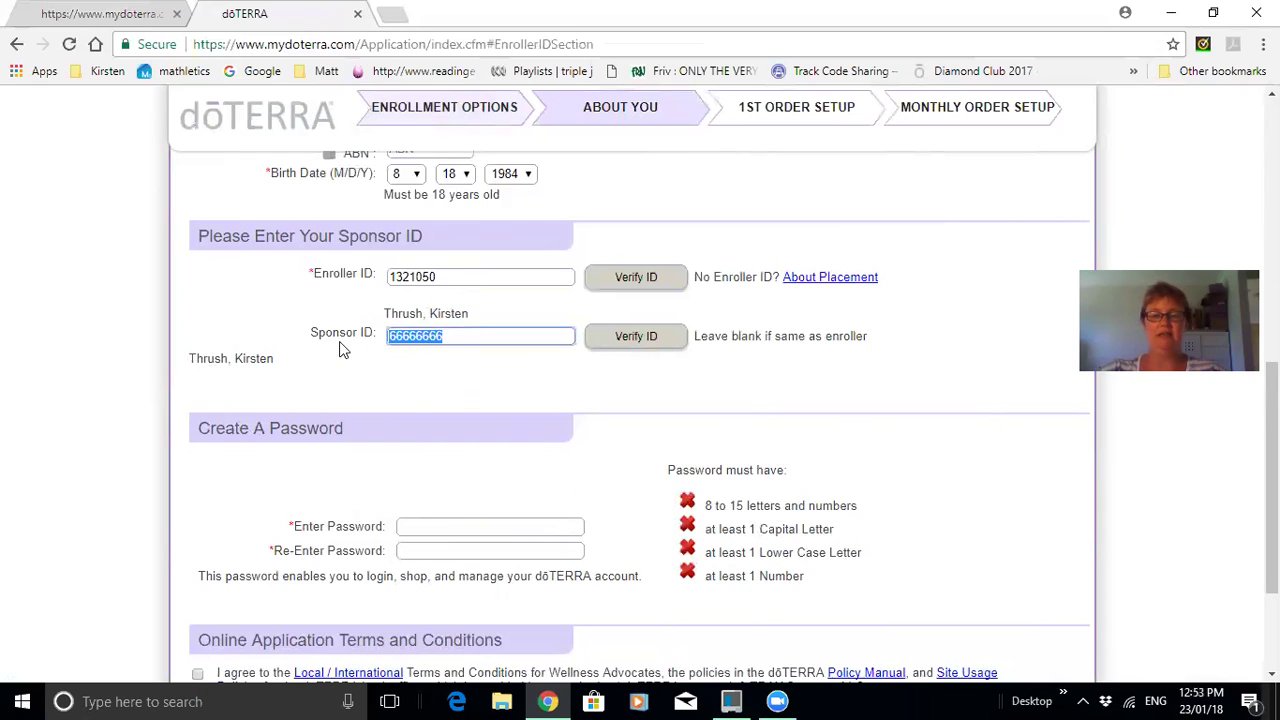
key("BackSpace")
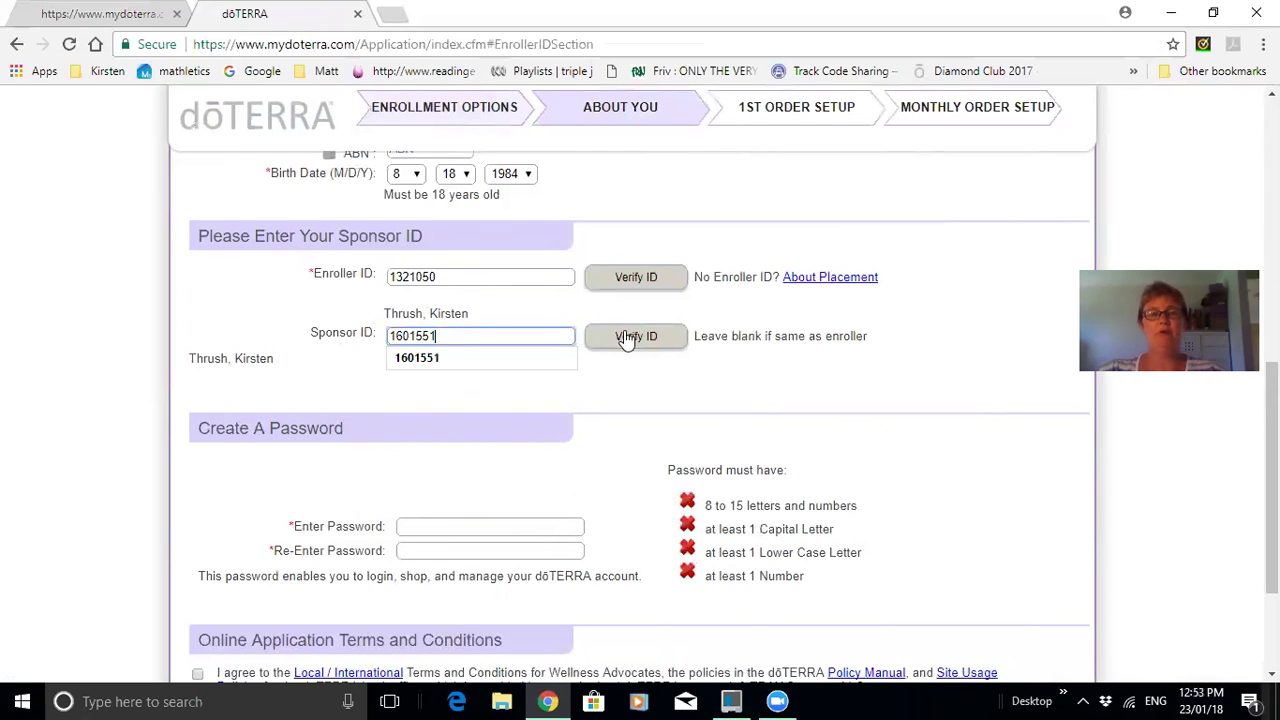
left_click(626, 338)
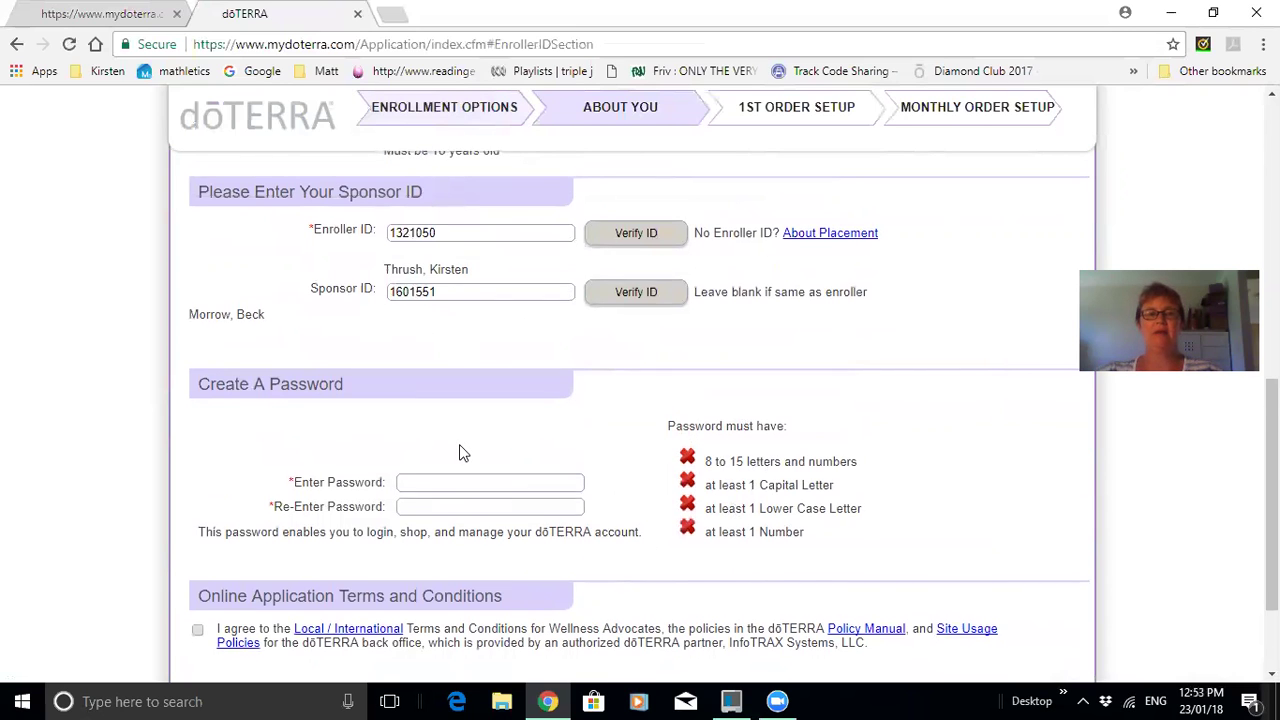
Enter and confirm the account password, then agree to the online application terms.
scroll(458, 450, "down", 1)
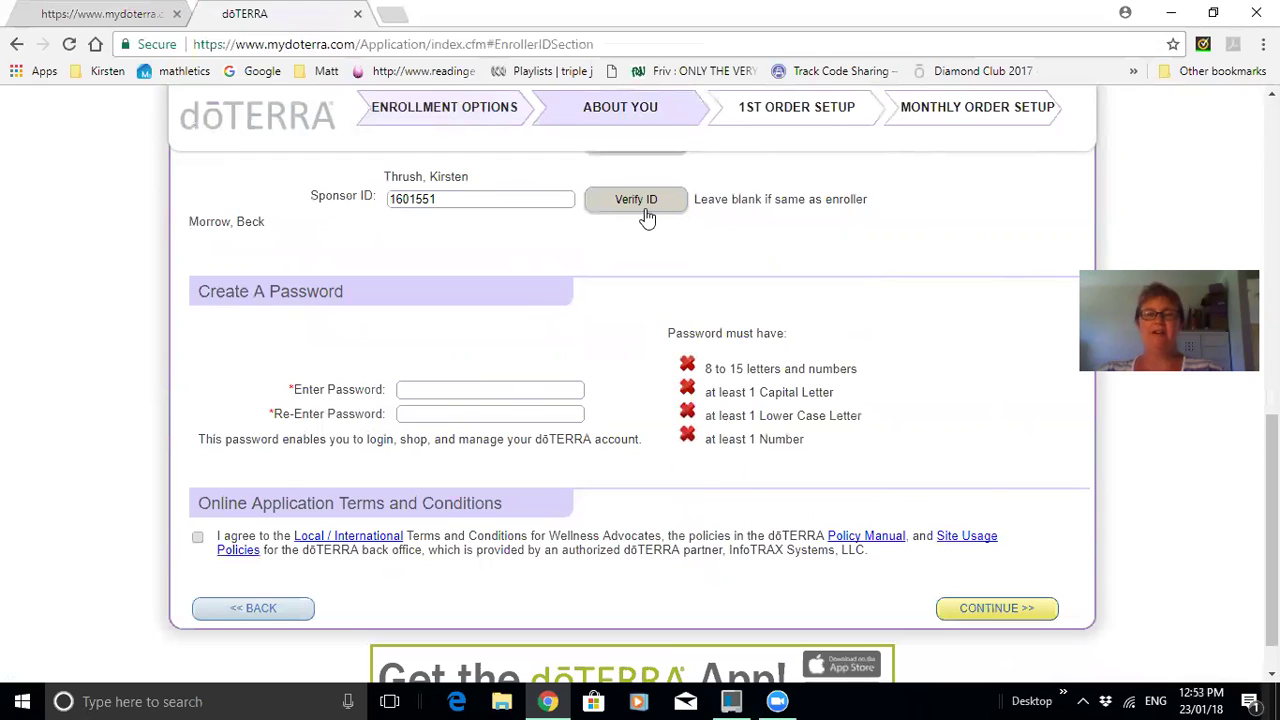
left_click(472, 389)
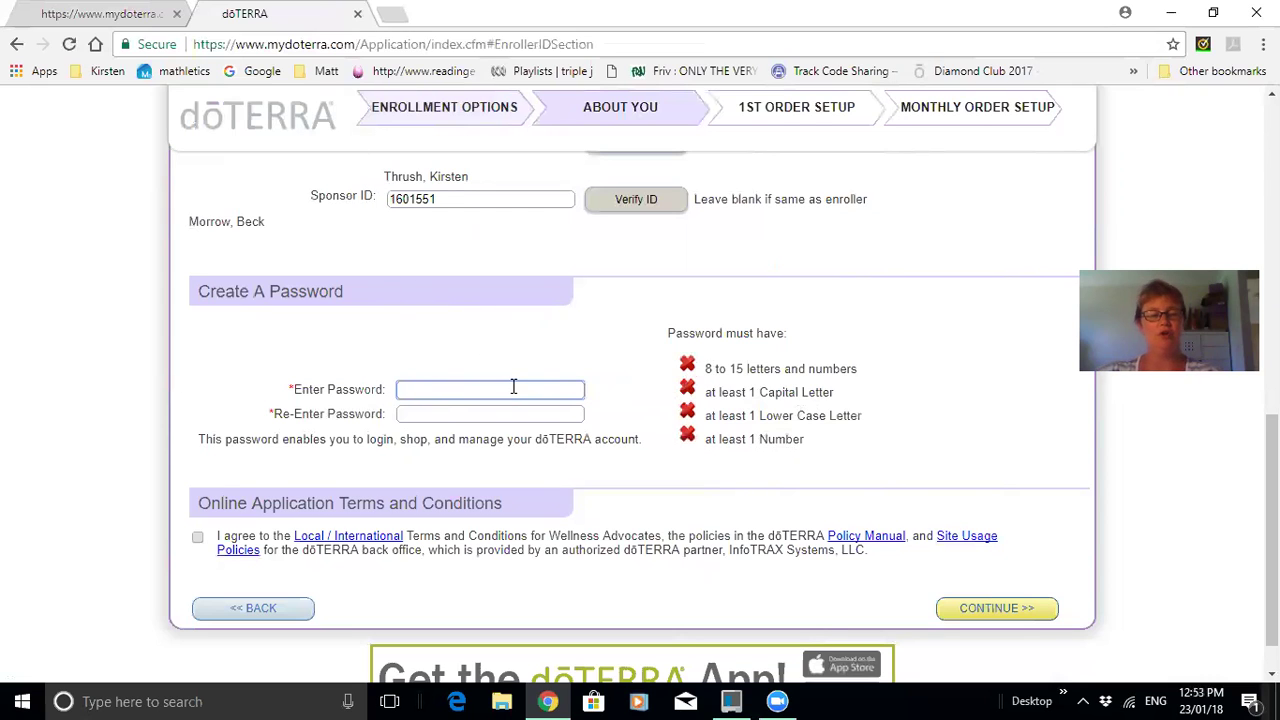
type("Abc")
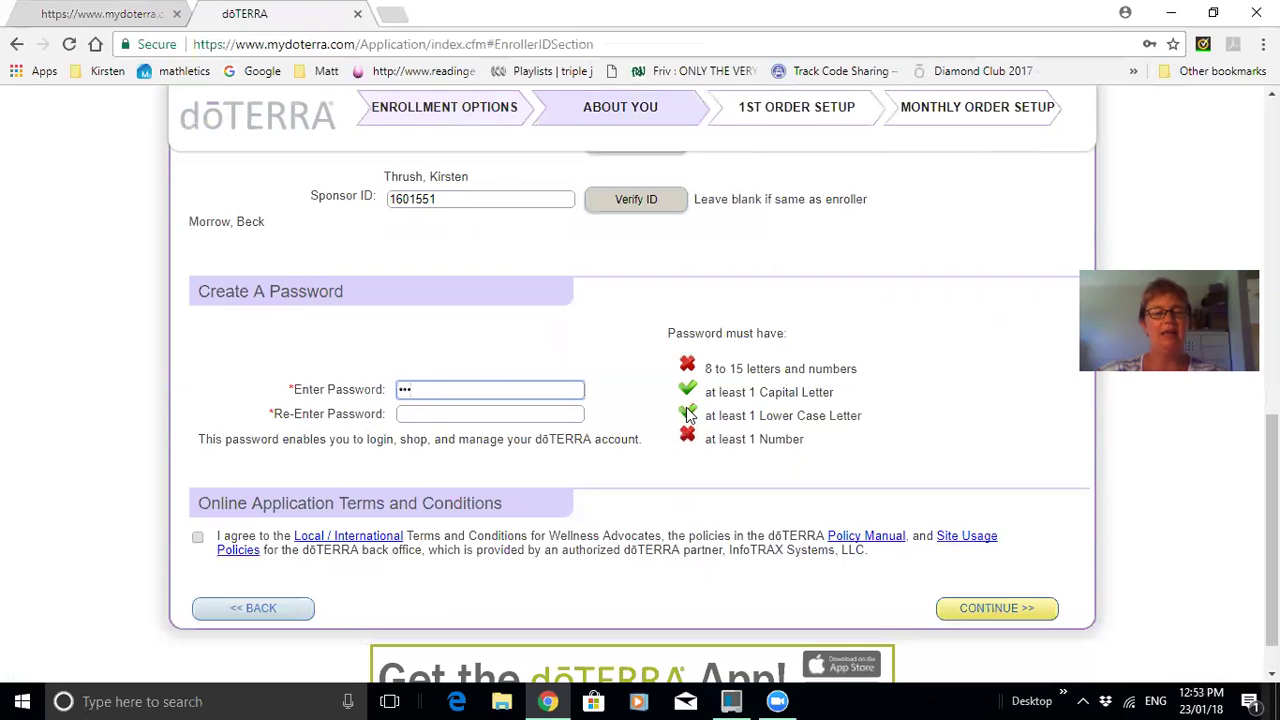
type("123")
left_click(554, 413)
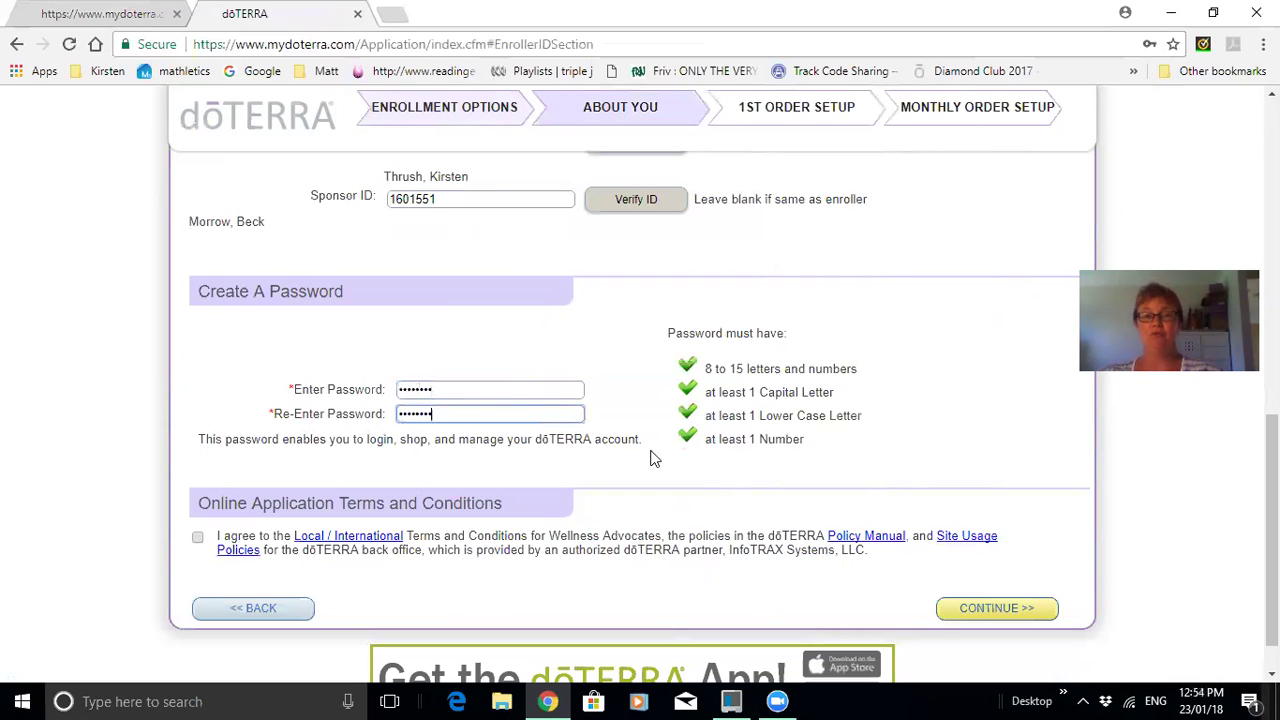
left_click(199, 539)
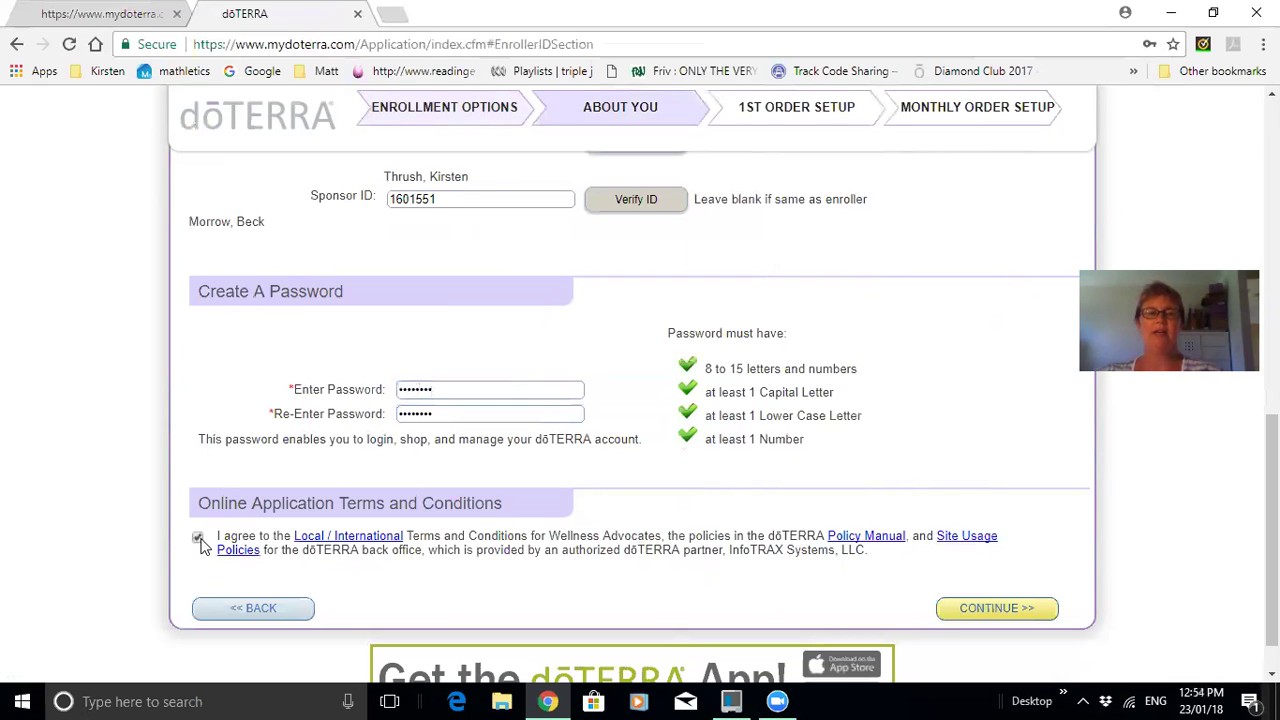
Proceed to 1st Order Setup and add the Home Essentials Kit w/Petal Diffuser (AUD337.95).
left_click(997, 615)
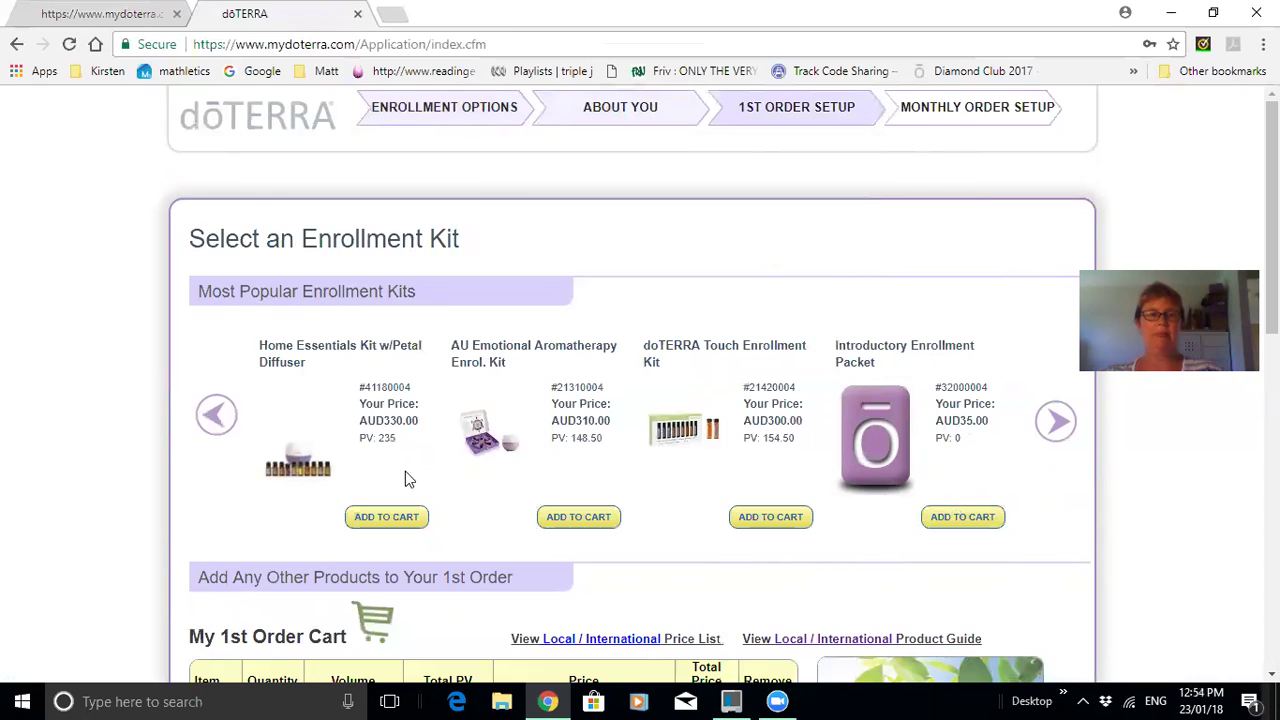
left_click(378, 518)
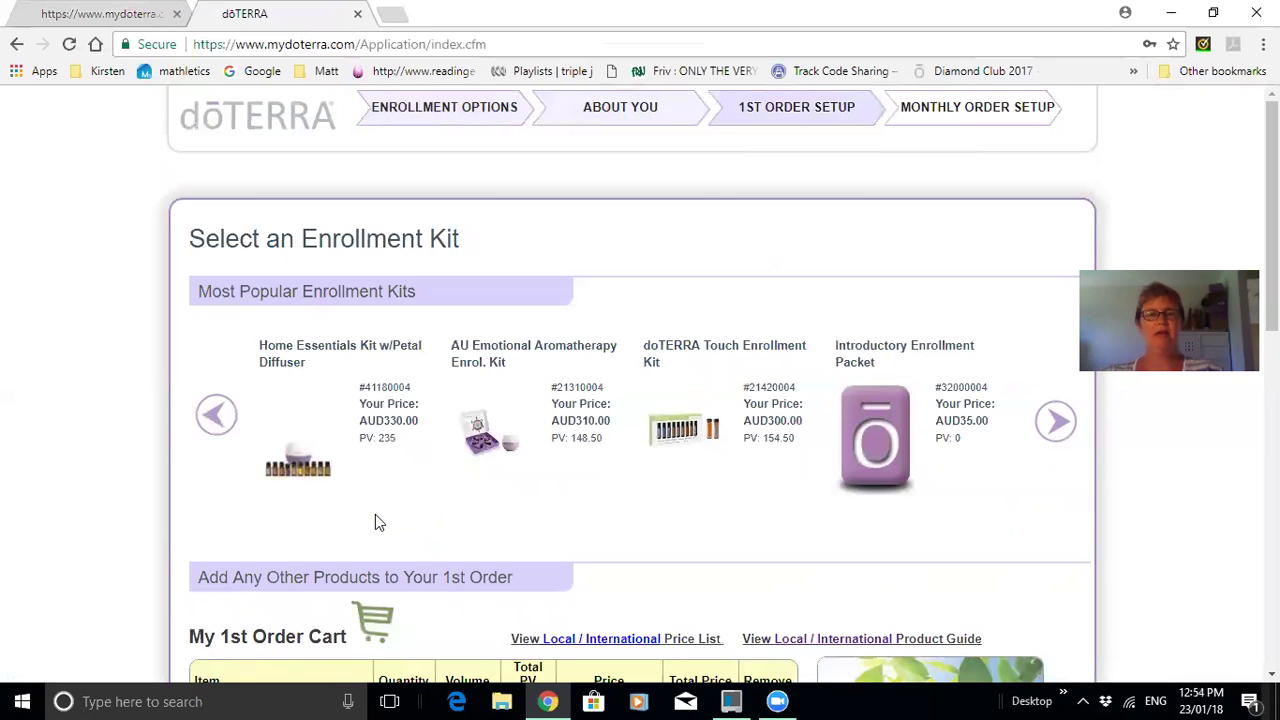
scroll(378, 520, "down", 1)
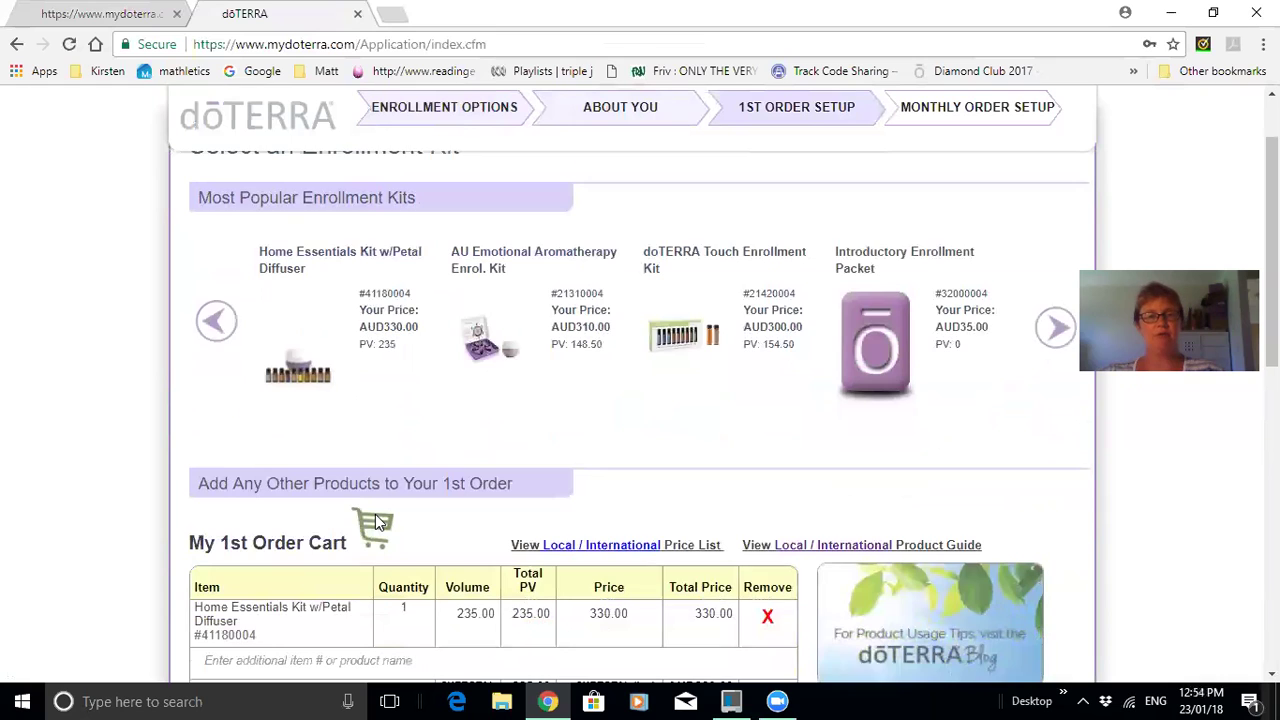
scroll(378, 520, "down", 2)
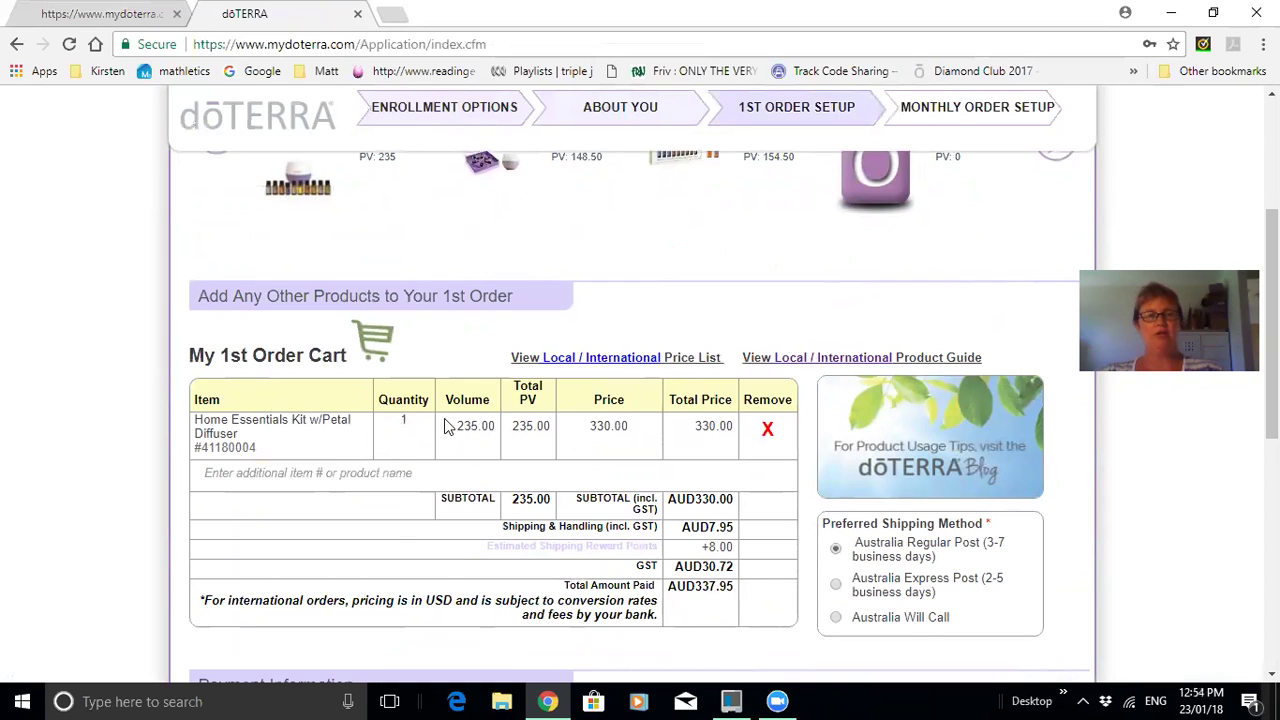
left_click(268, 476)
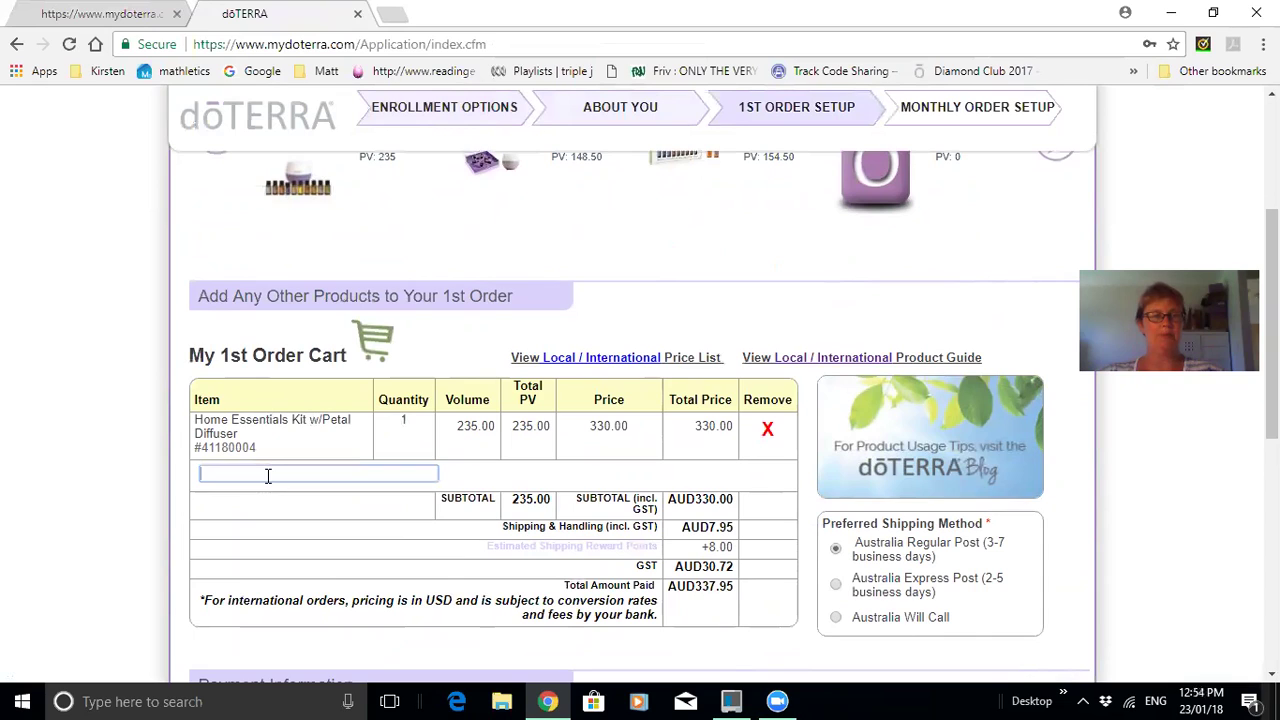
Add Fractionated Coconut Oil 115ml and Balance Essential Oil Blend, showing a AUD381.45 total.
type("frac")
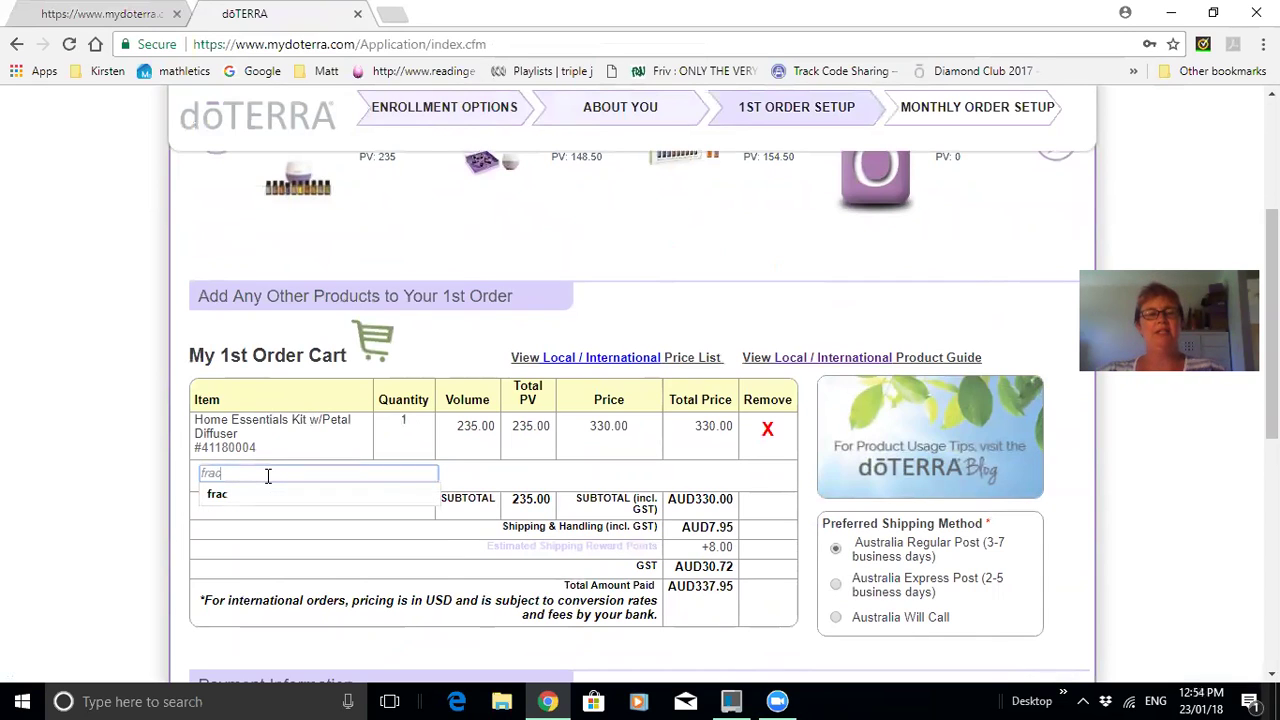
left_click(293, 544)
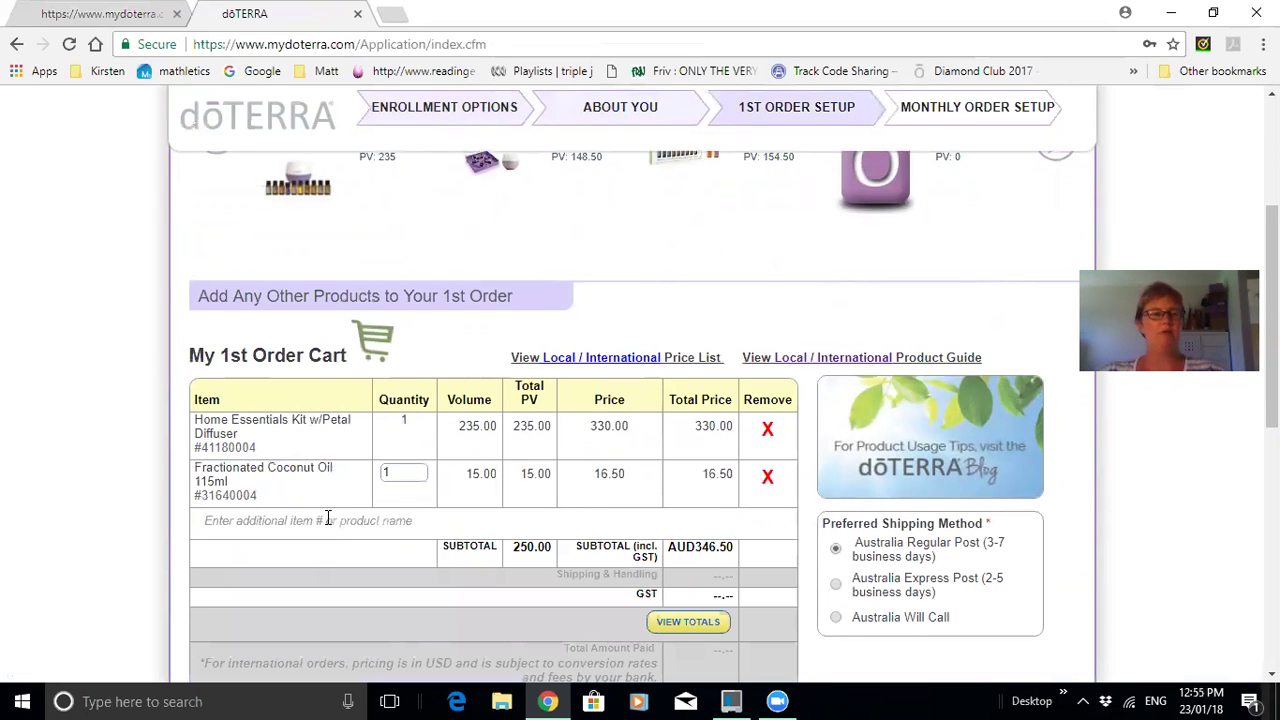
left_click(328, 517)
type("balan")
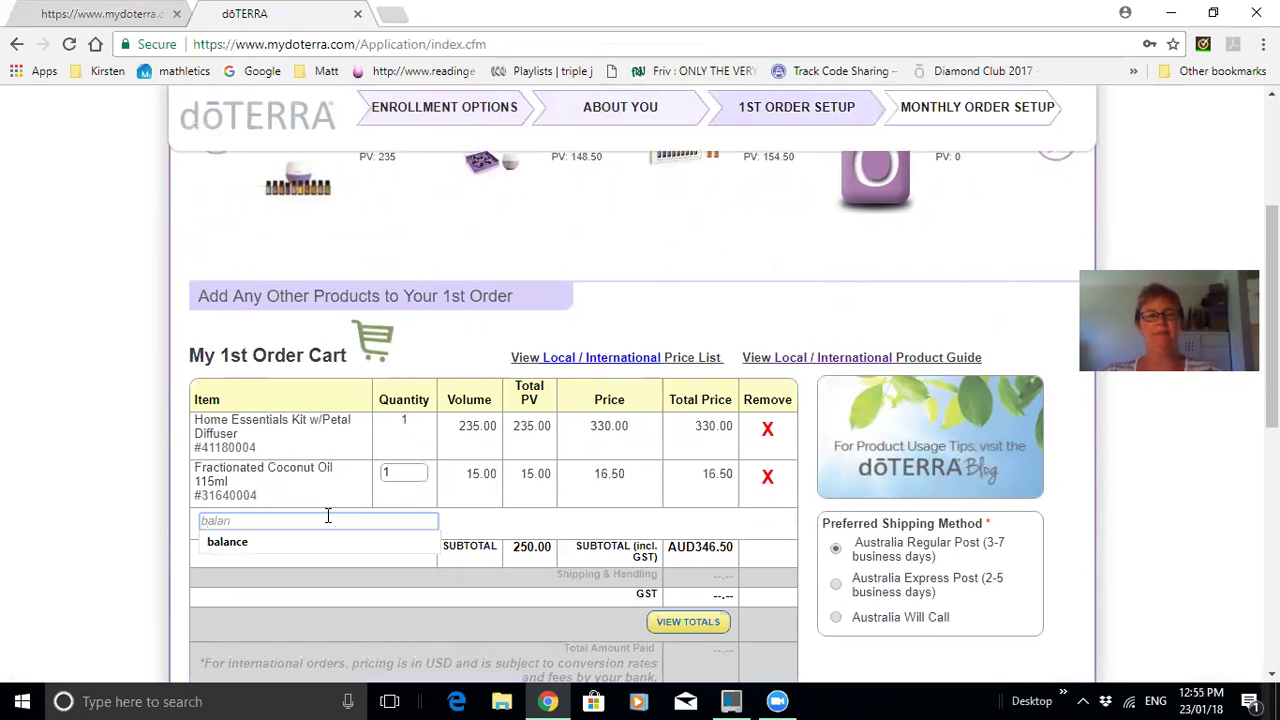
left_click(306, 590)
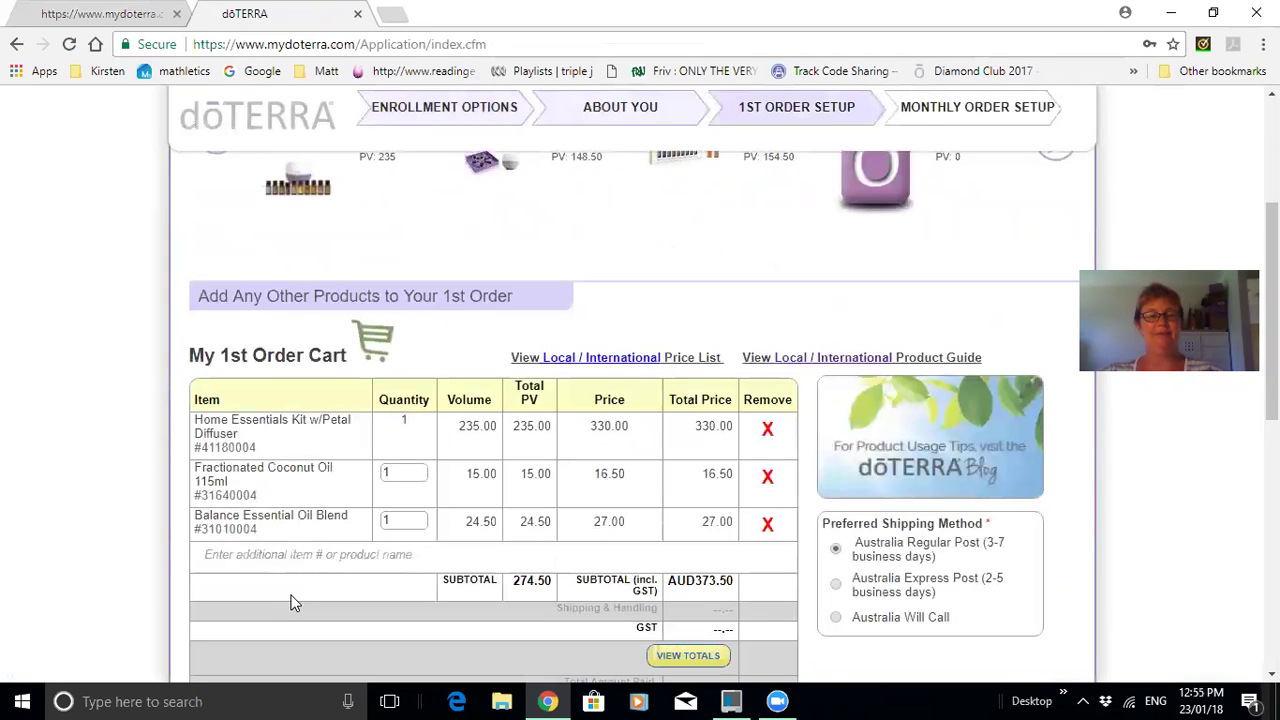
scroll(620, 600, "down", 1)
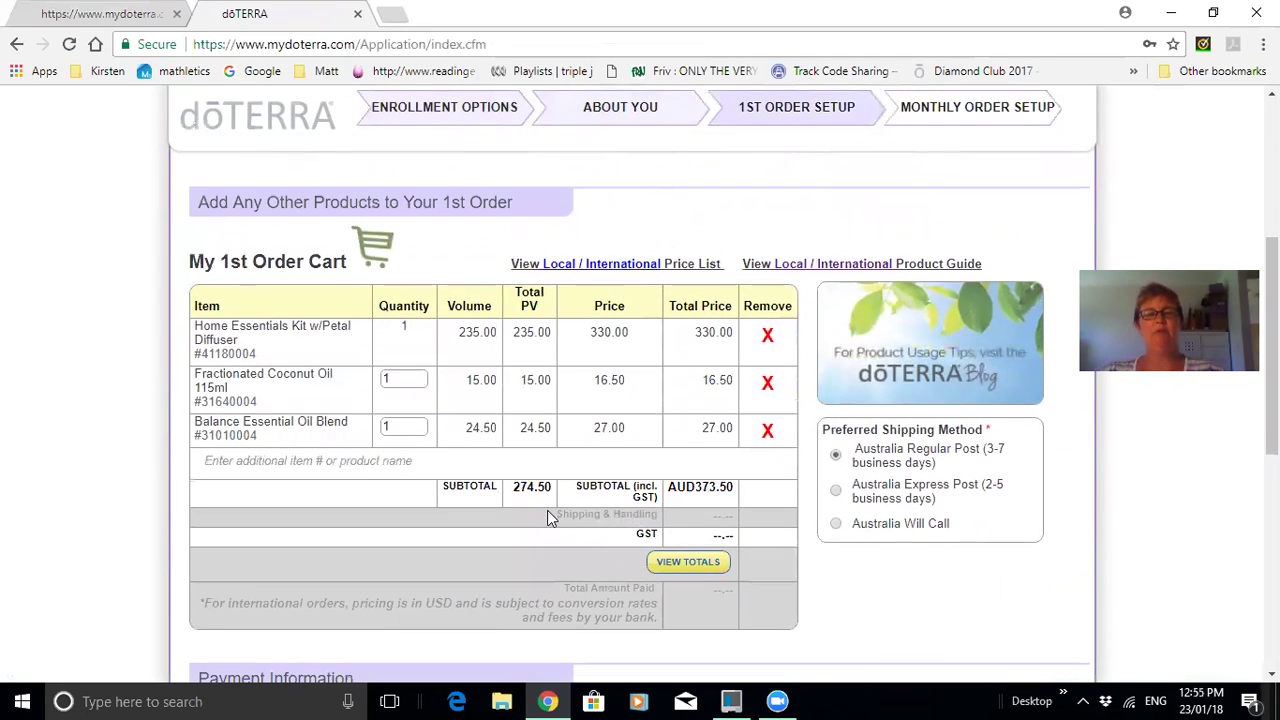
left_click(658, 565)
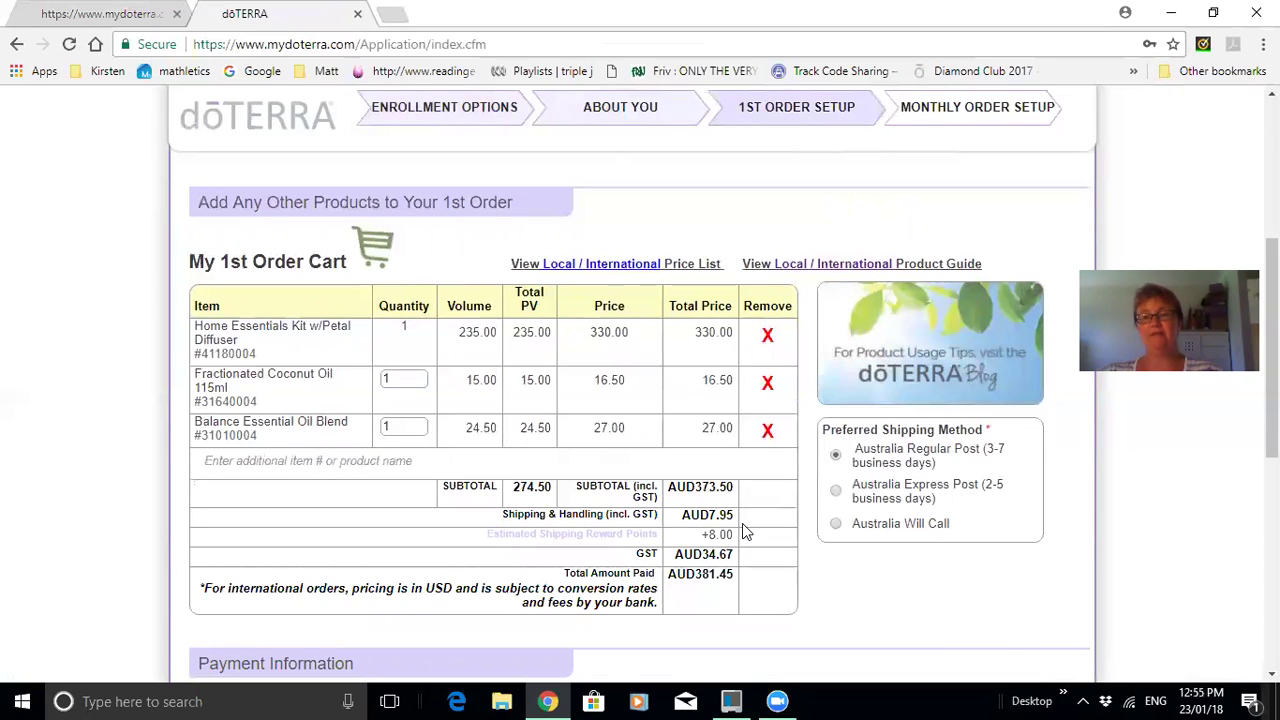
scroll(743, 530, "down", 3)
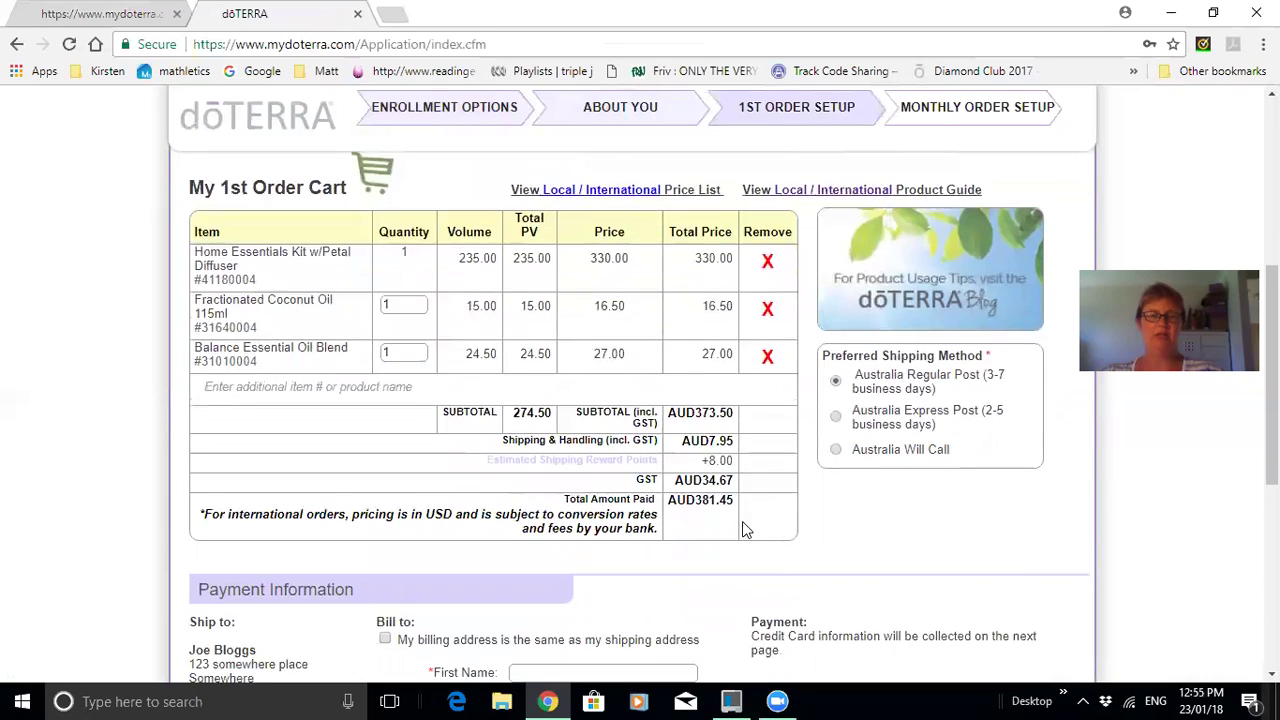
Use the shipping address as the billing address, then process the order through to the Payment Information form.
scroll(605, 418, "down", 1)
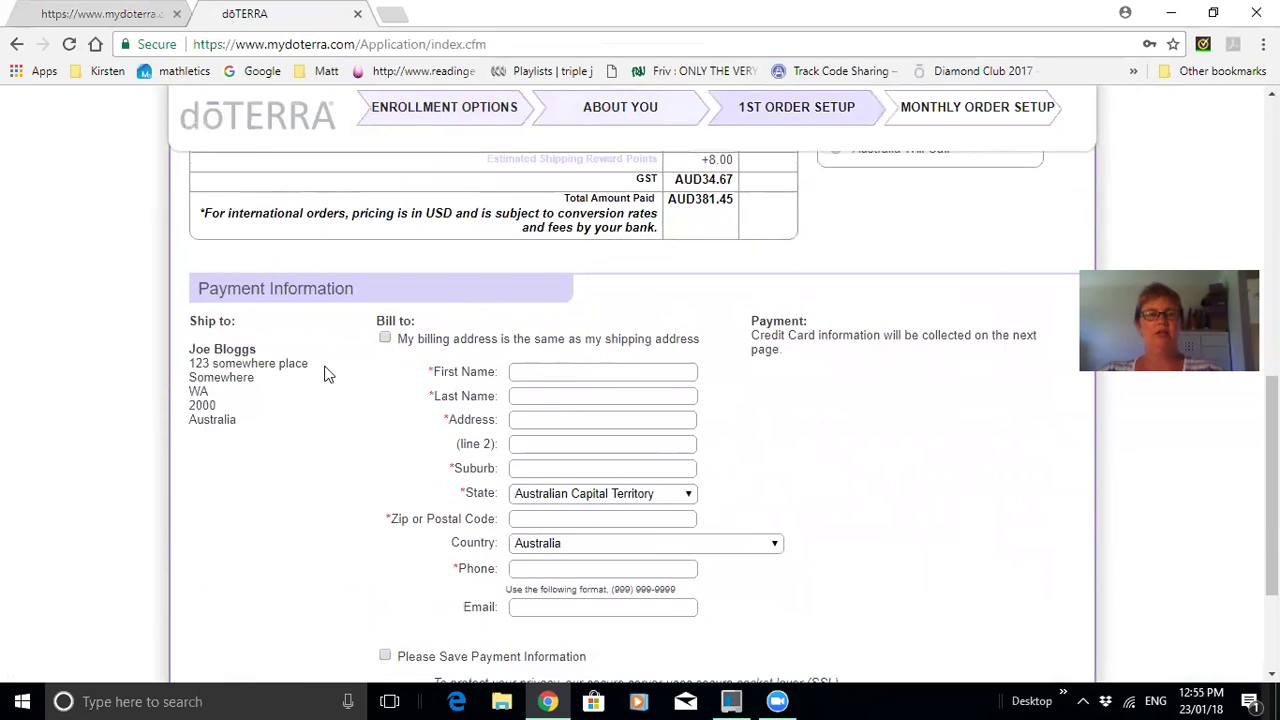
left_click(385, 339)
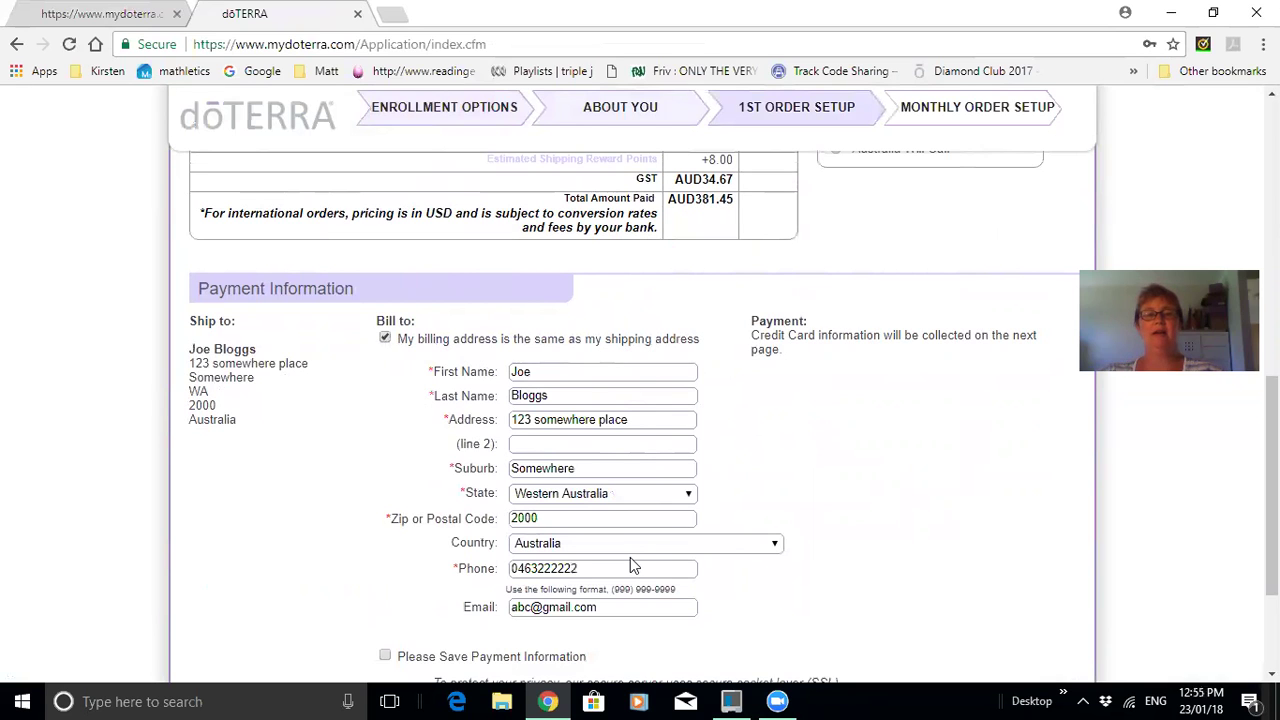
scroll(630, 568, "down", 2)
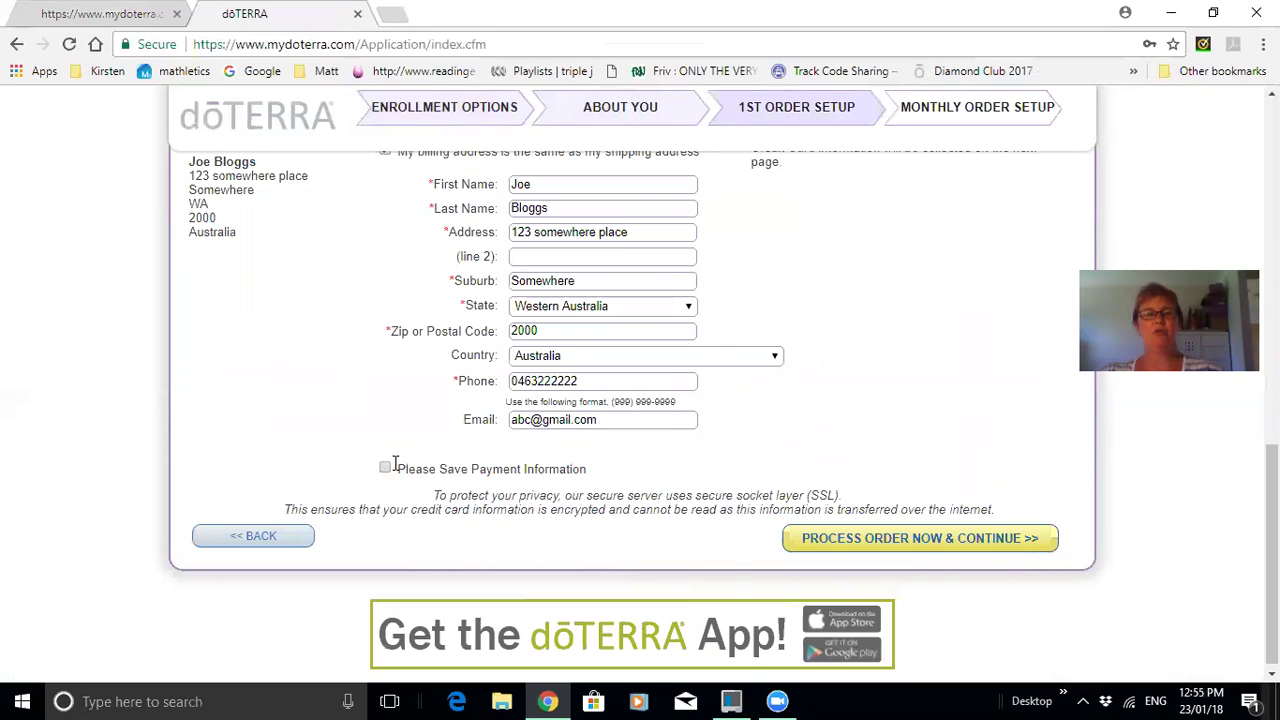
left_click(920, 541)
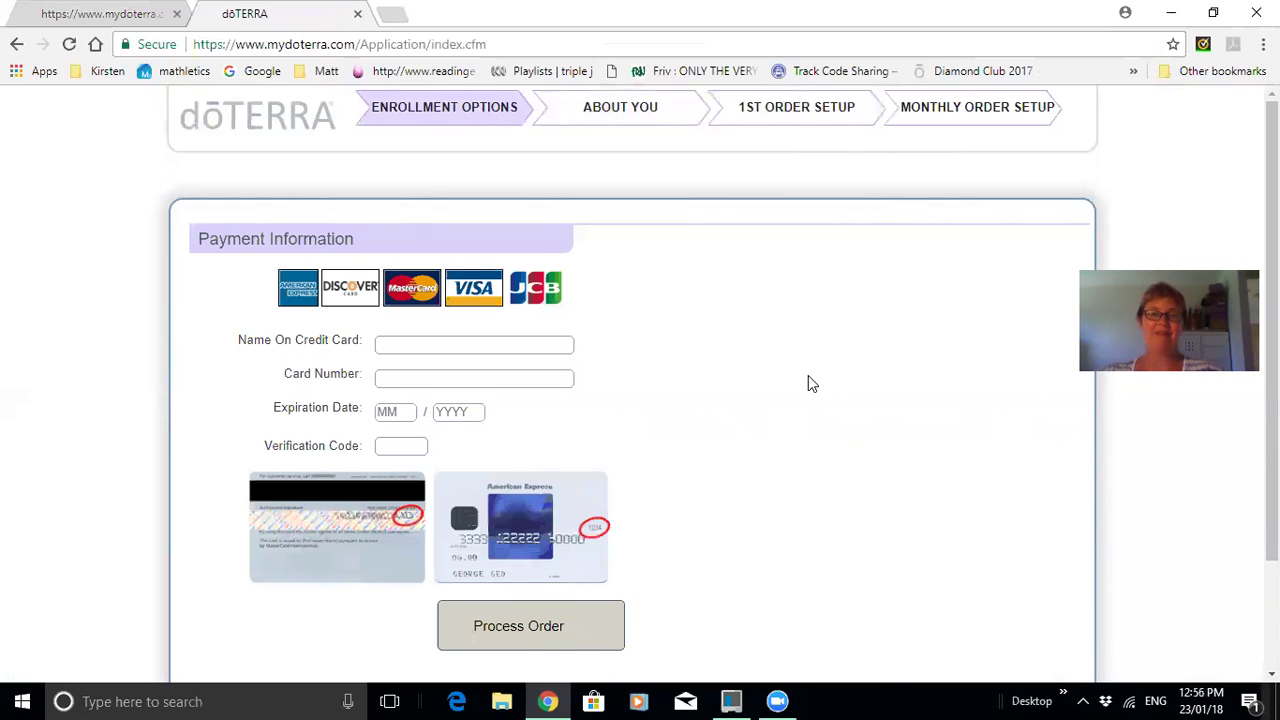
scroll(930, 360, "down", 1)
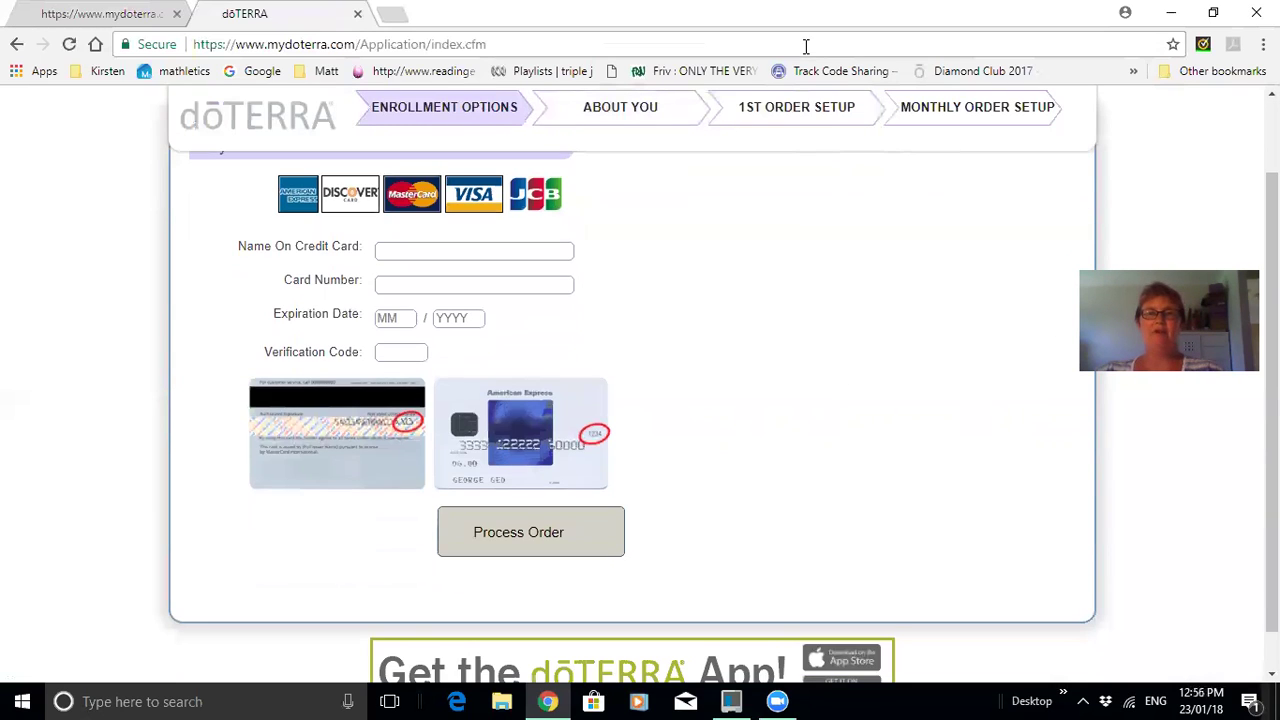